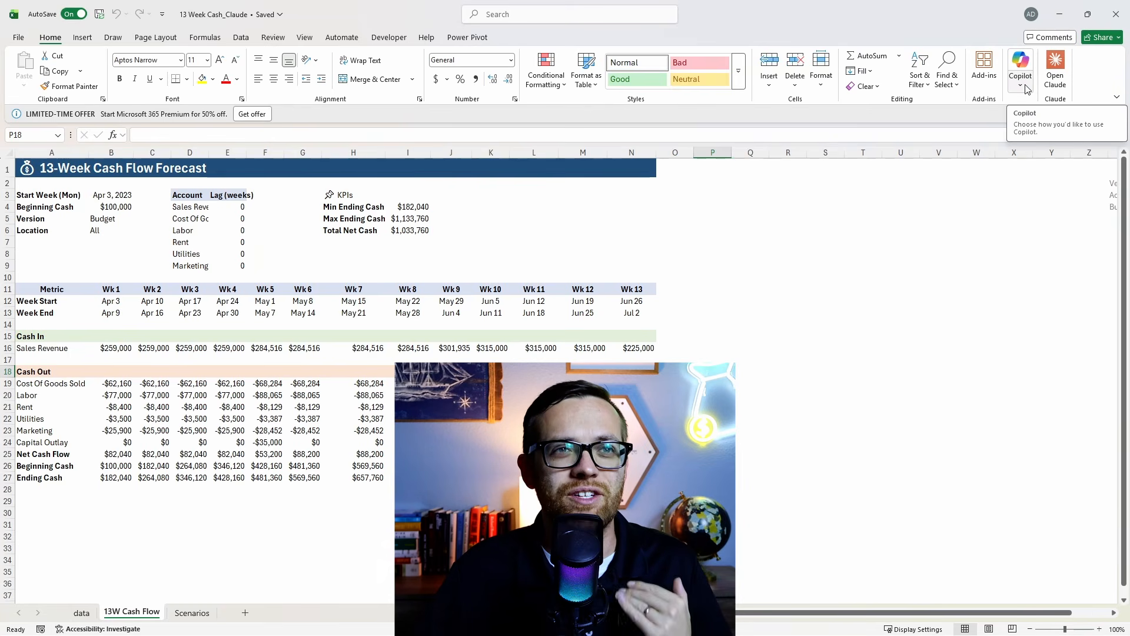
Open Copilot chat in agent mode and ask for 3 charts that best visualize and explain the 13 week cash flow forecast on this tab.
click(1027, 89)
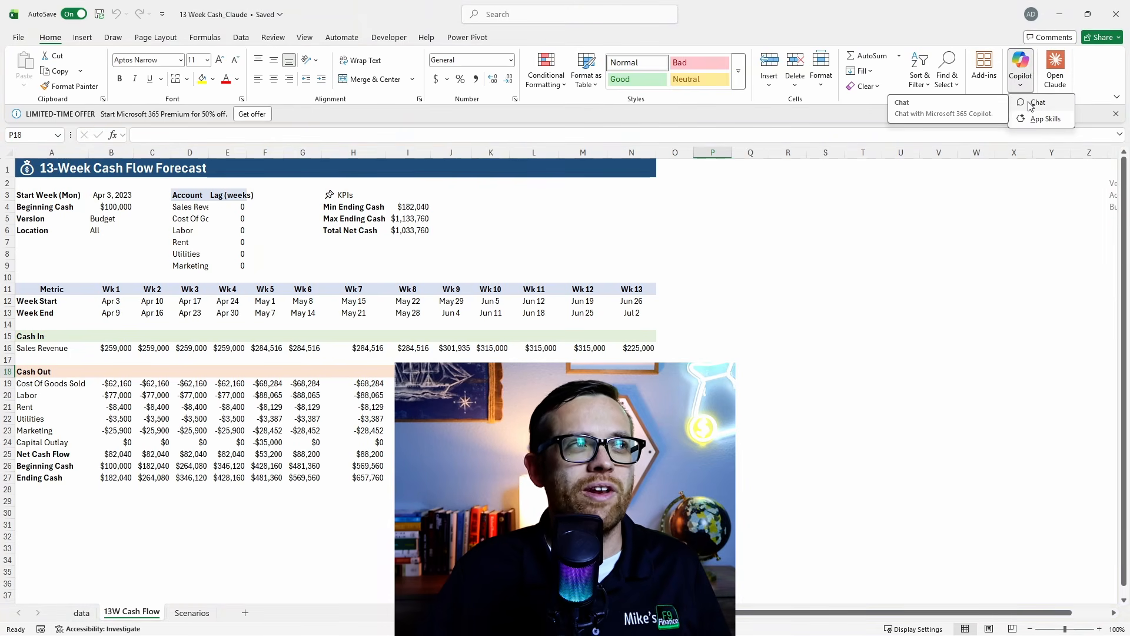
click(1030, 103)
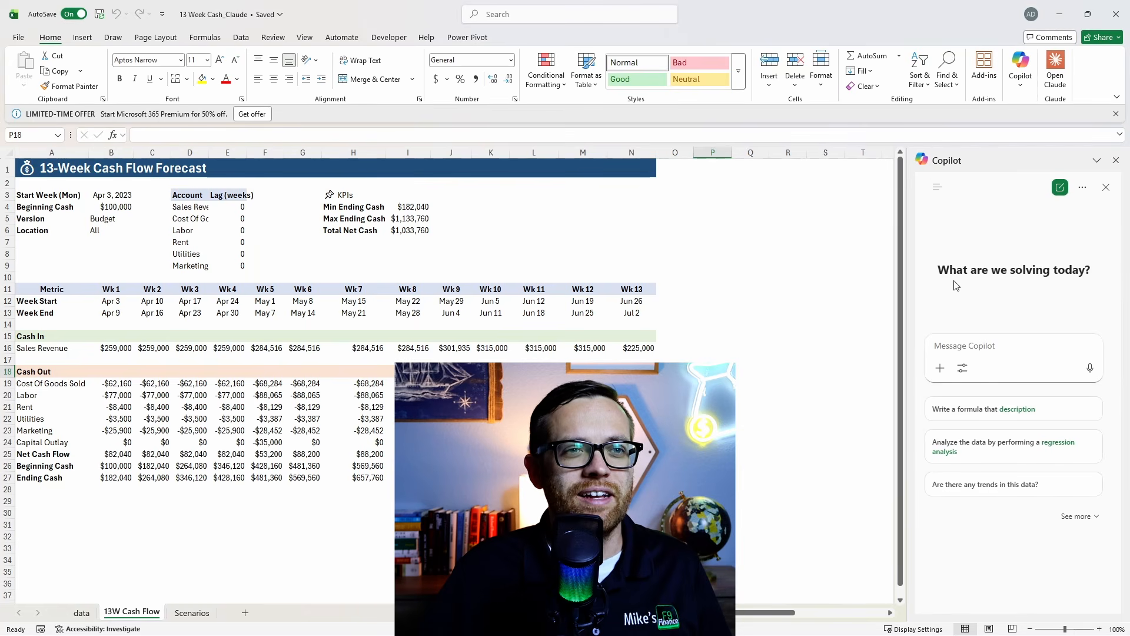
click(963, 370)
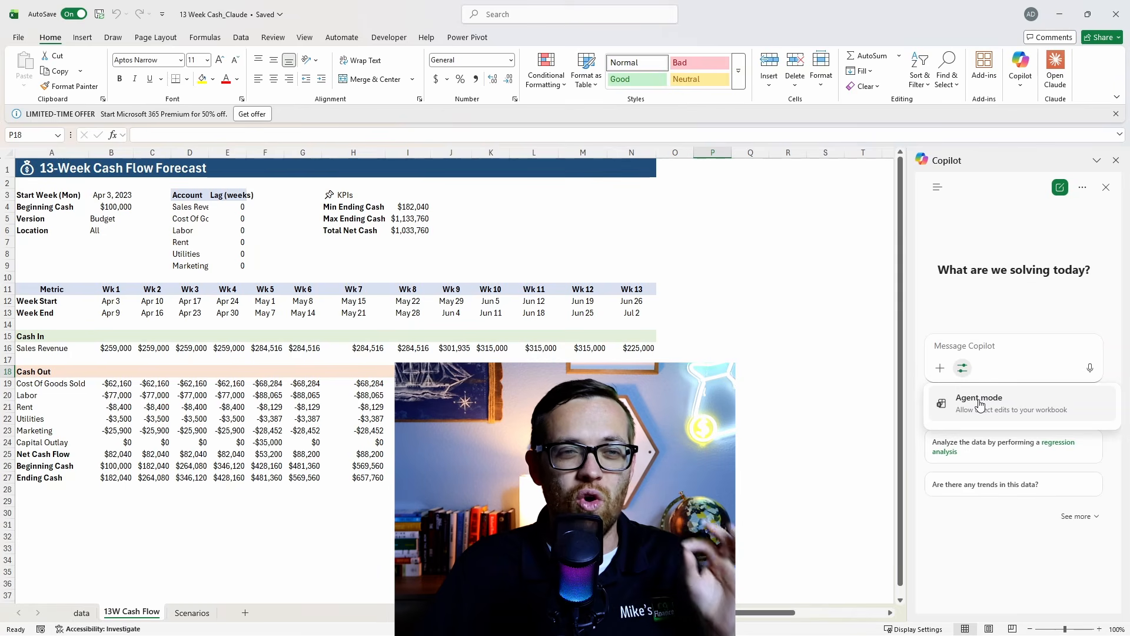
click(980, 405)
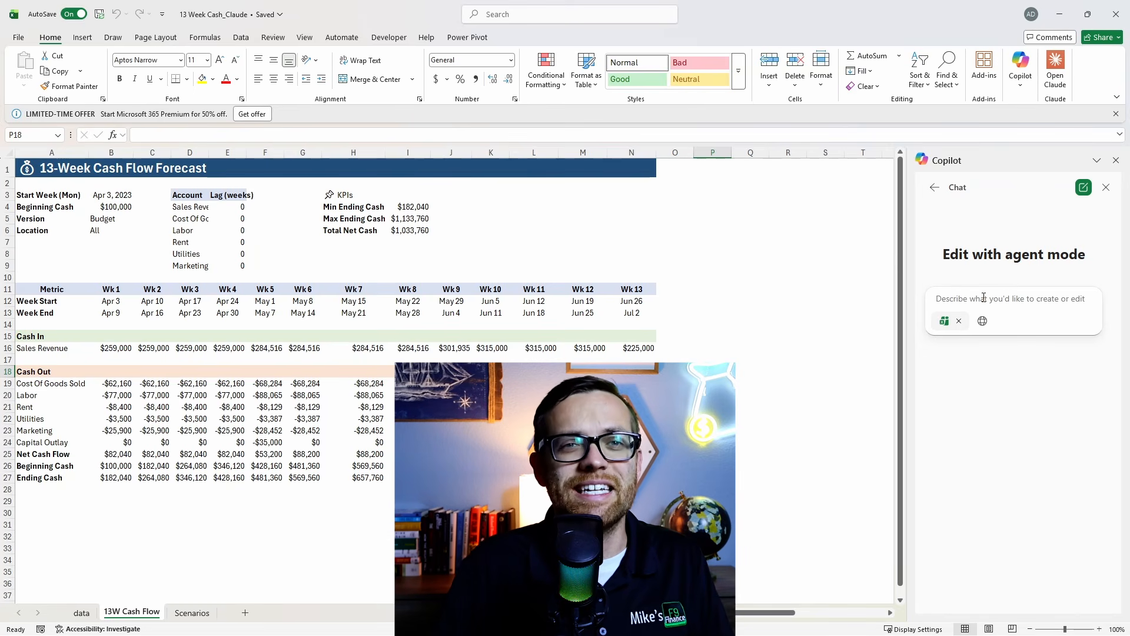
text(Build 3 charts that best visualize and explain the 13 week cash flow forecast on this tab)
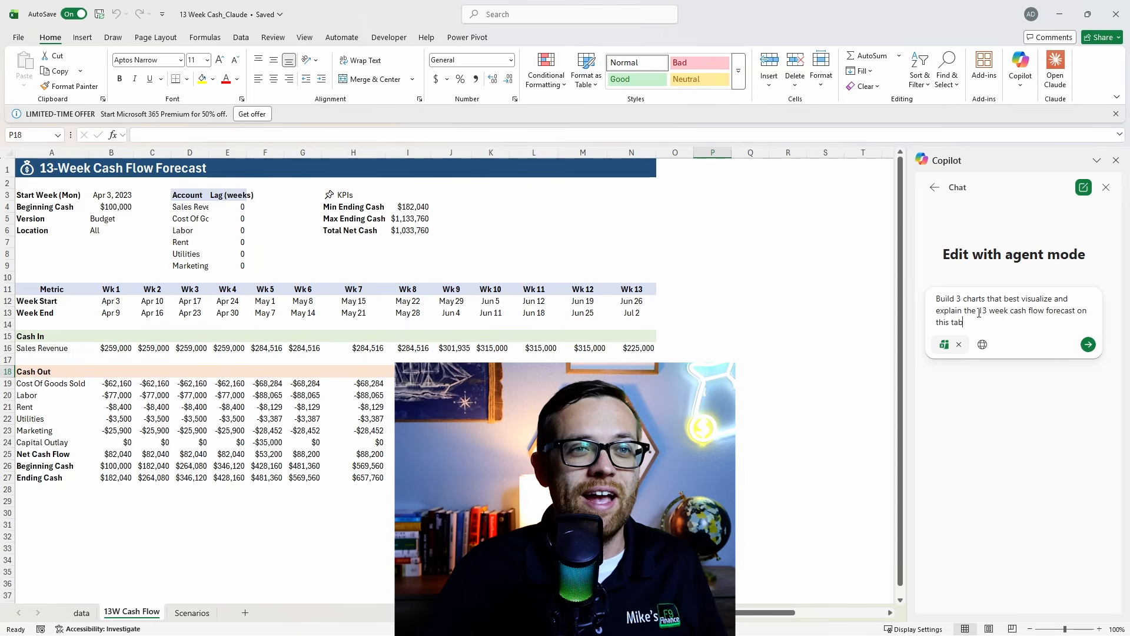
click(1087, 344)
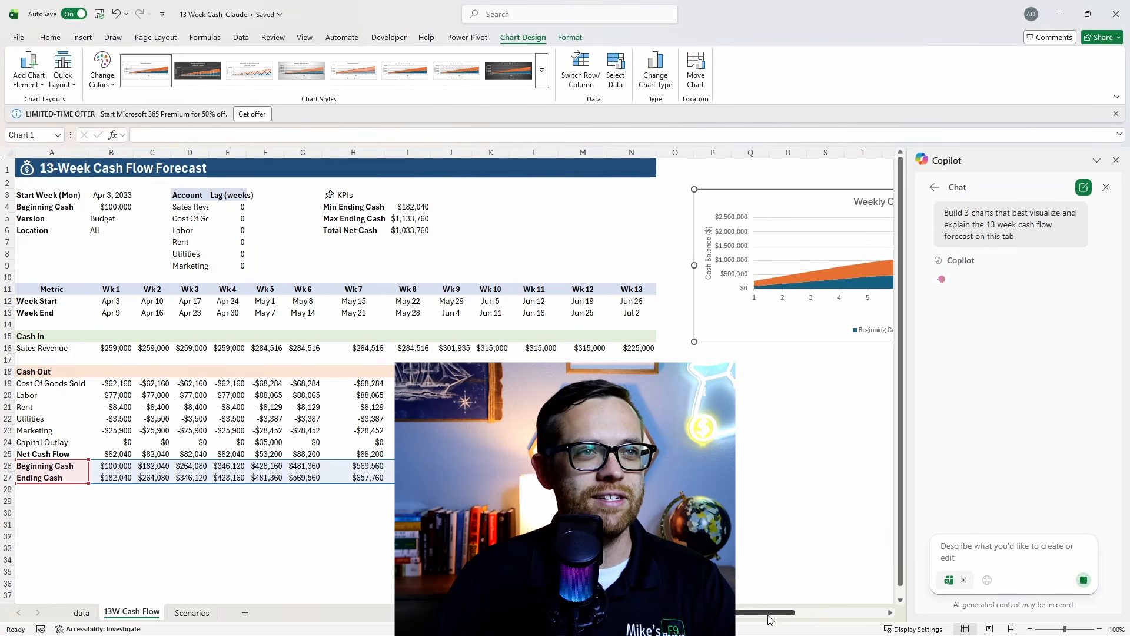
Look over the three generated cash flow charts and read Copilot's purpose, data and insight notes for each one.
drag(768, 615, 831, 616)
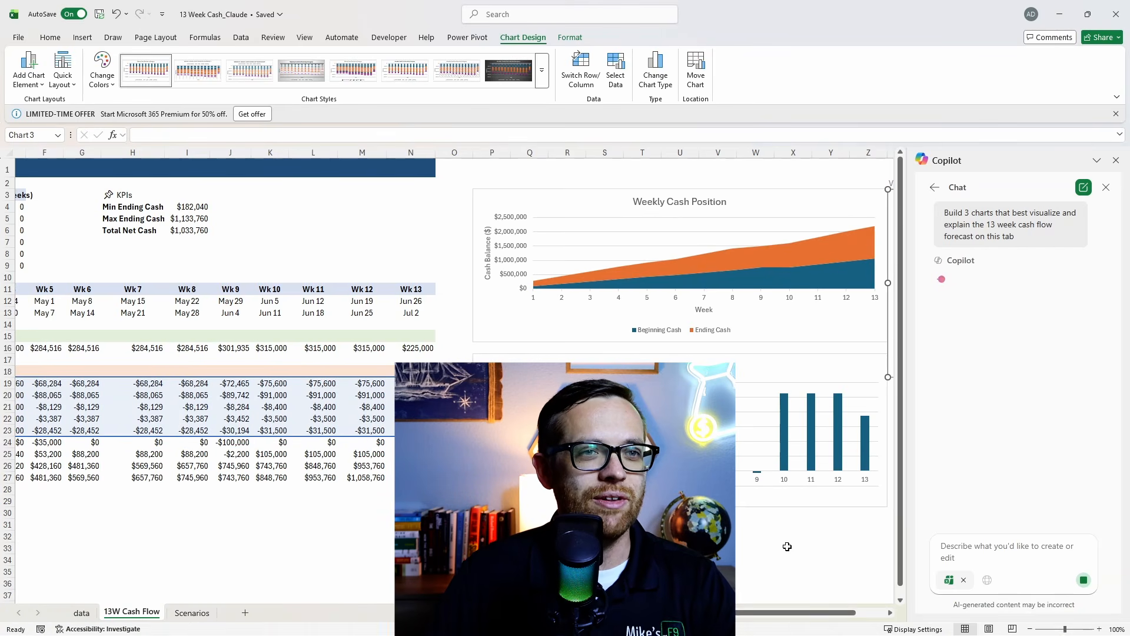
drag(790, 614, 803, 614)
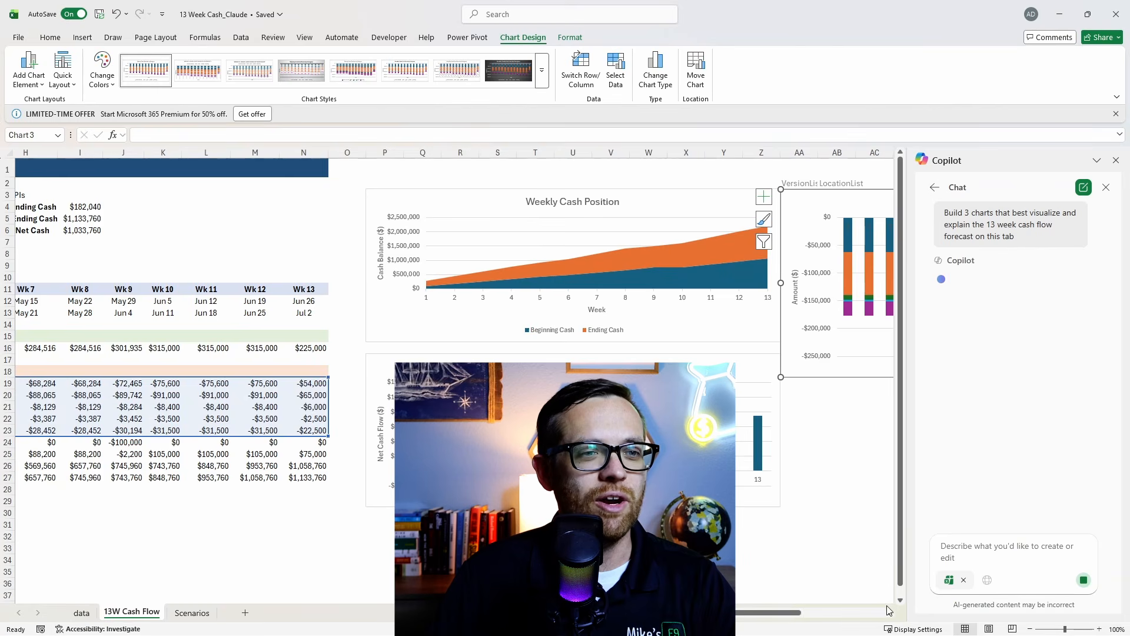
click(890, 612)
drag(890, 612, 890, 613)
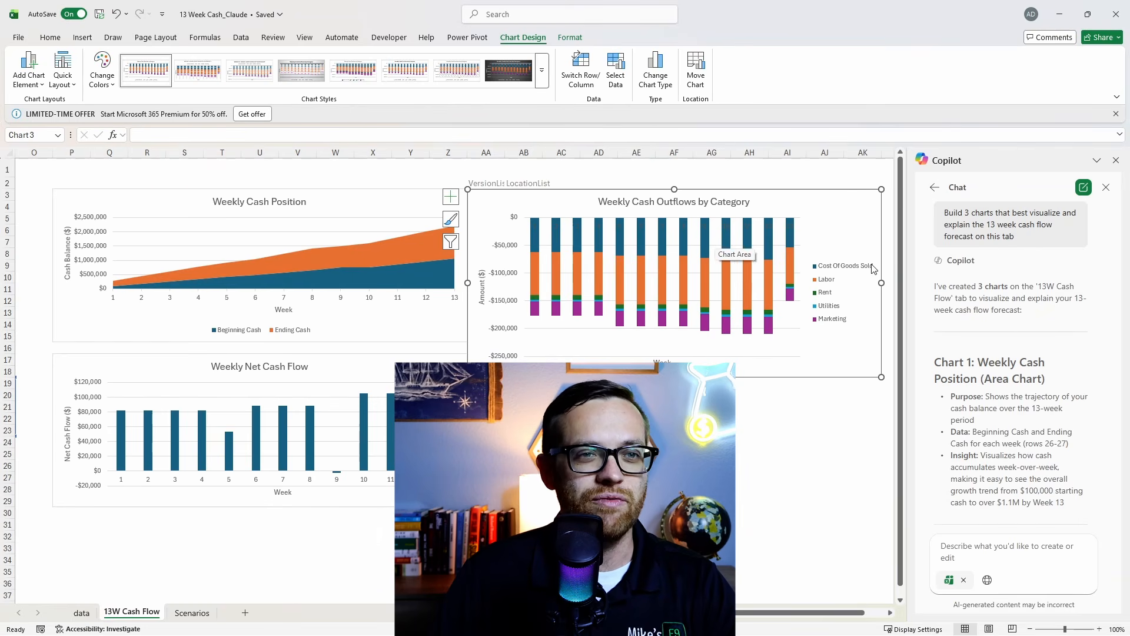
scroll(1001, 294, down, 5)
scroll(990, 299, up, 4)
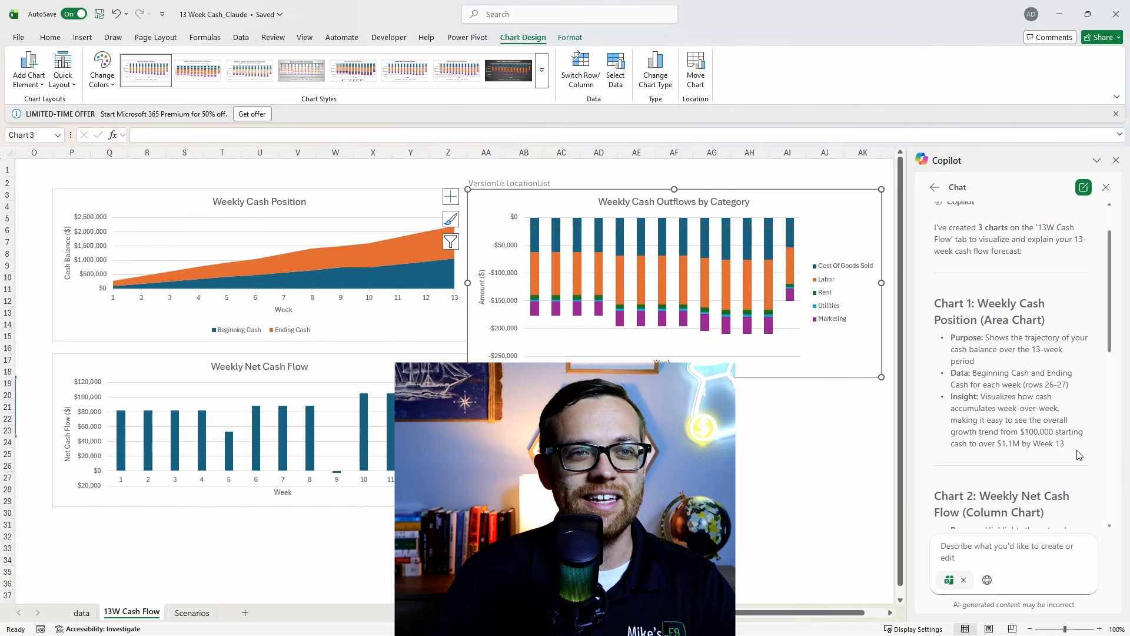
drag(1066, 446, 958, 397)
scroll(1013, 377, down, 2)
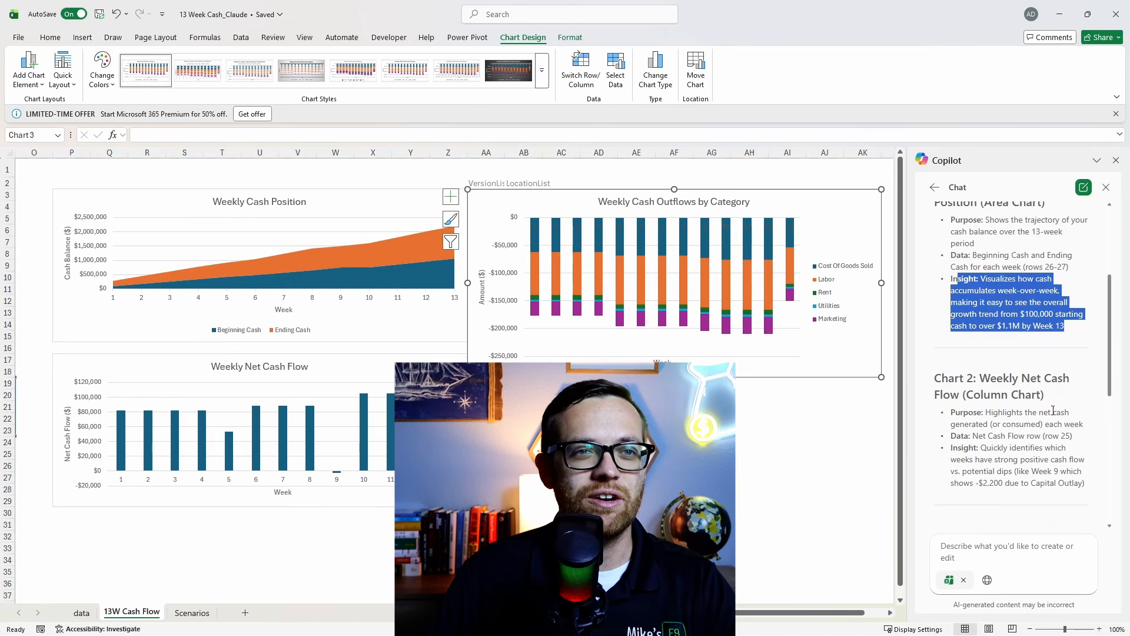
scroll(971, 381, down, 2)
scroll(963, 354, down, 2)
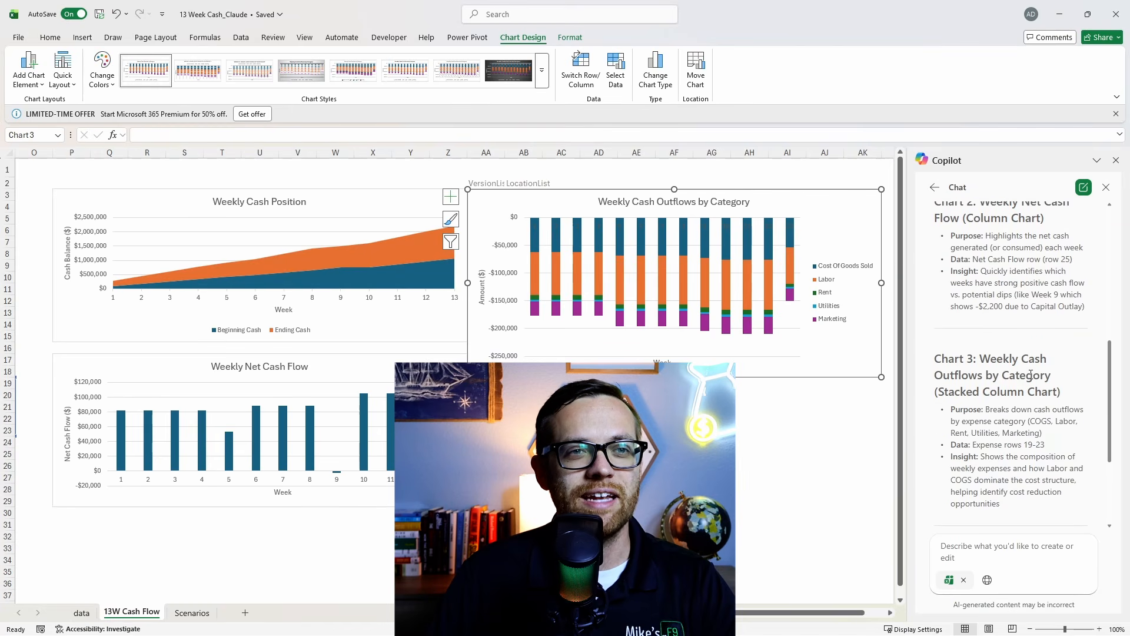
scroll(959, 349, down, 2)
scroll(969, 340, up, 1)
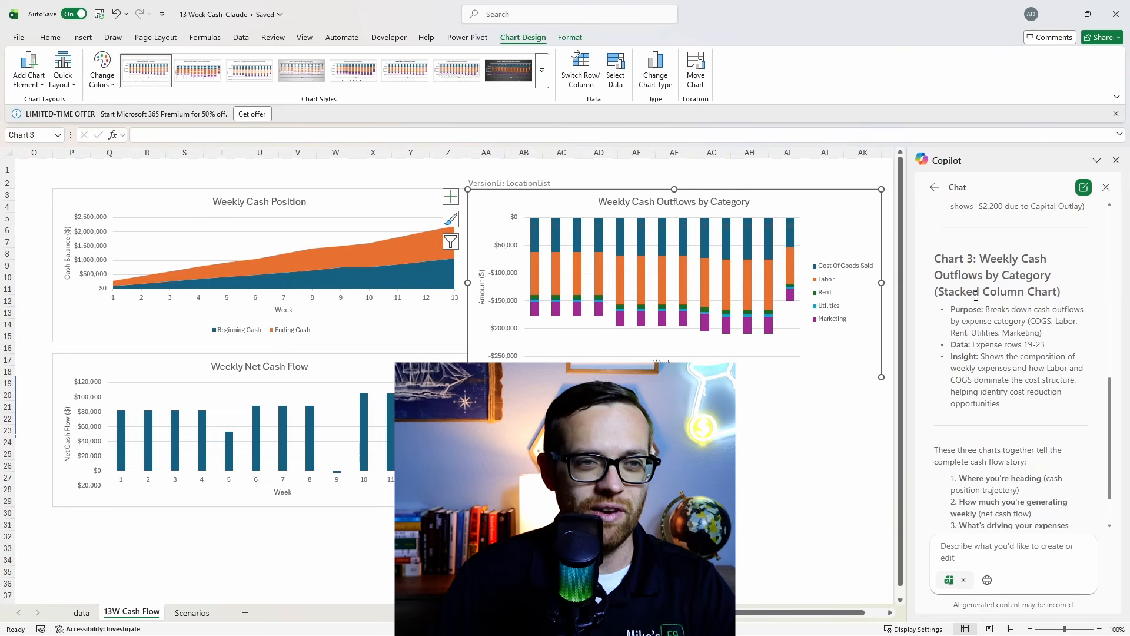
scroll(978, 297, up, 3)
scroll(977, 300, down, 3)
scroll(977, 300, down, 1)
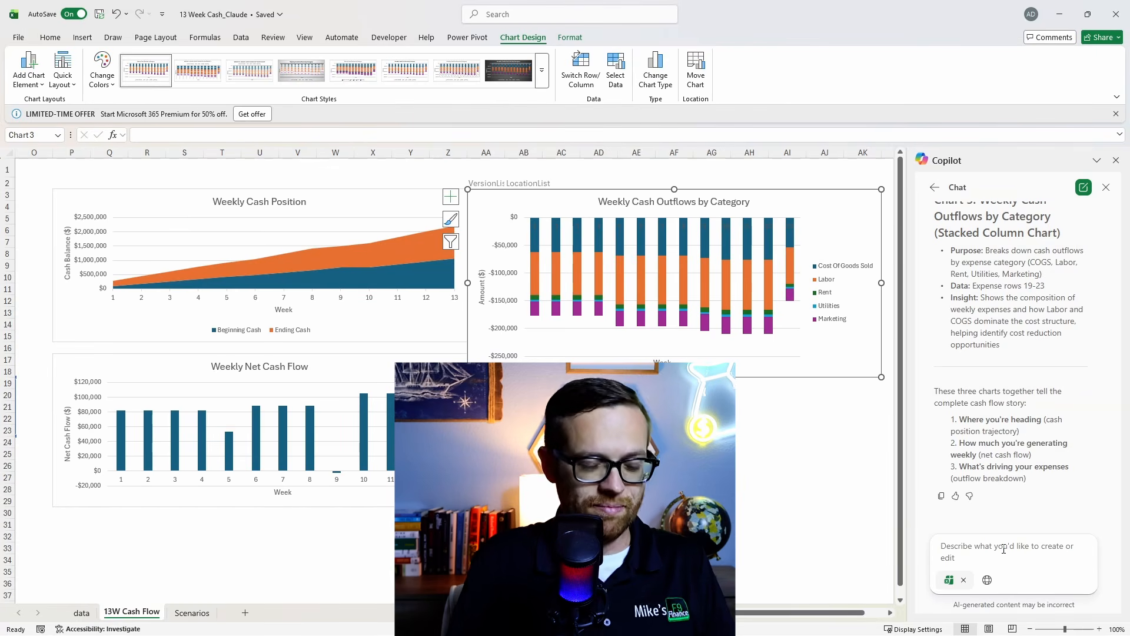
Ask Copilot to put parentheses around the charts' negative values, use variations of green, gray and black, and enlarge the font, and review its change summary.
text(These charts are great. Could you adjust them slightly to put parentheses around negative values, use variations of green, gray and black for the colors, and expand the fond size to make it more readable.)
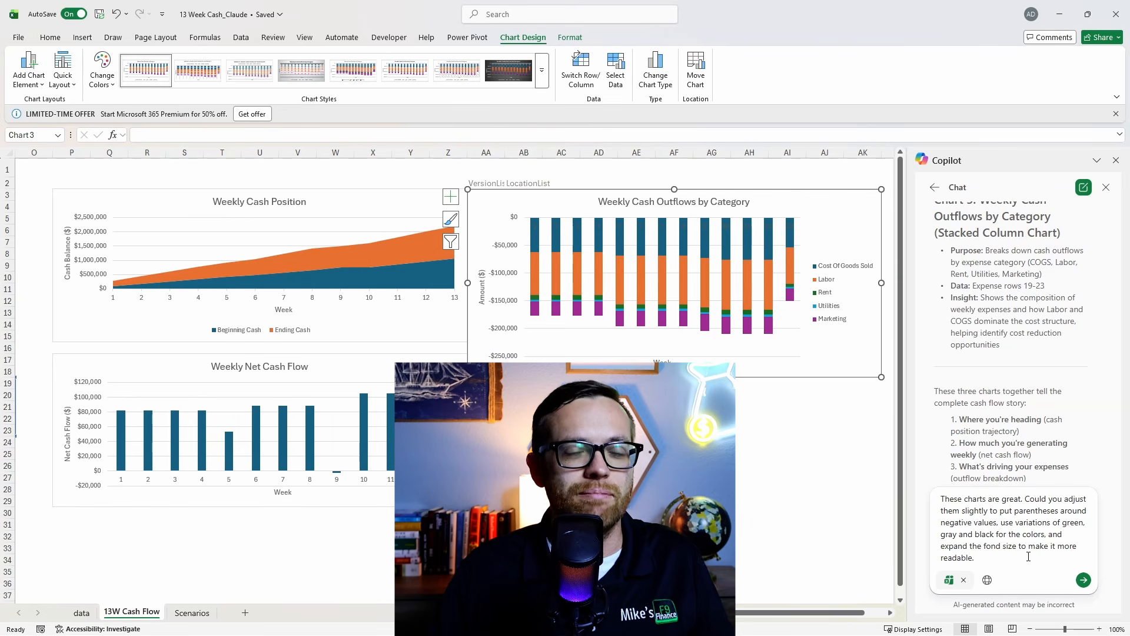
click(1085, 580)
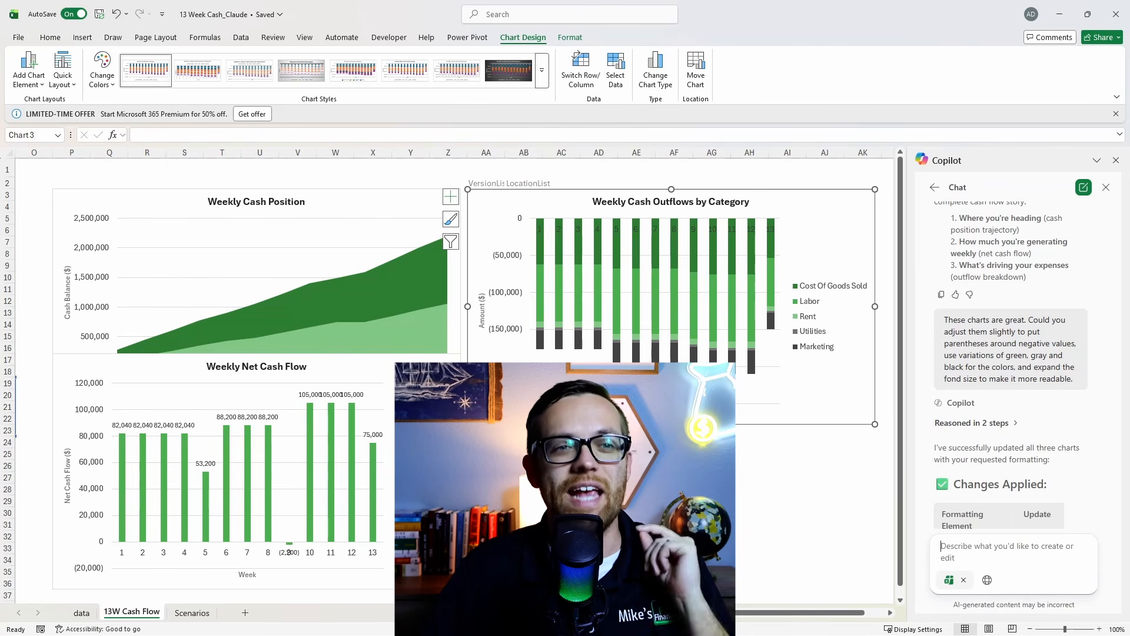
scroll(1013, 365, down, 5)
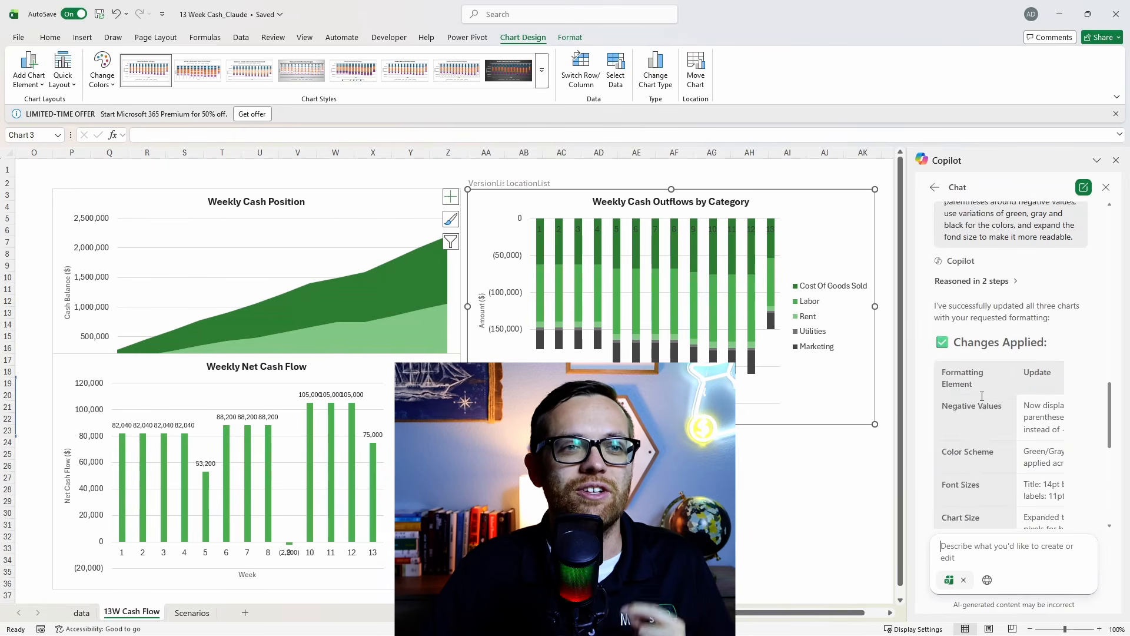
scroll(981, 400, down, 2)
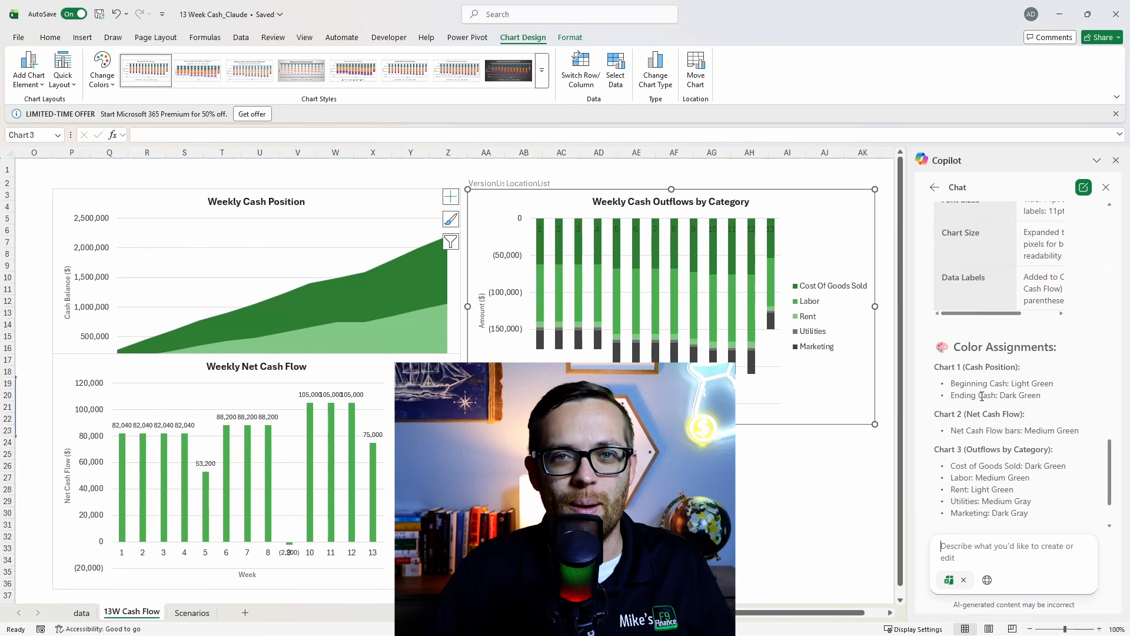
scroll(981, 396, down, 2)
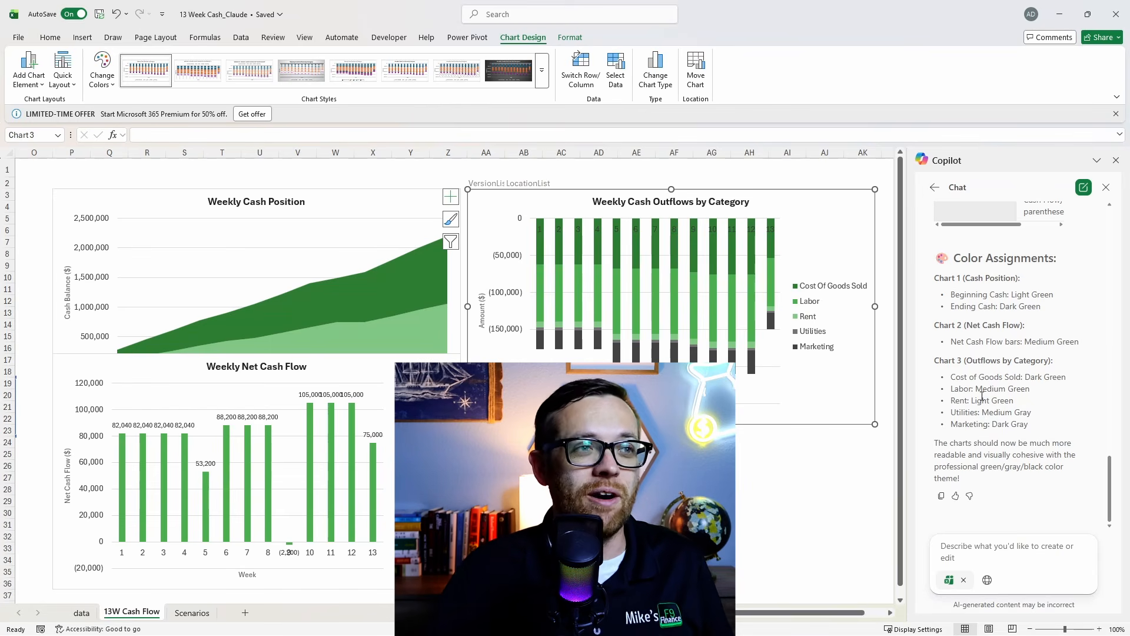
click(615, 79)
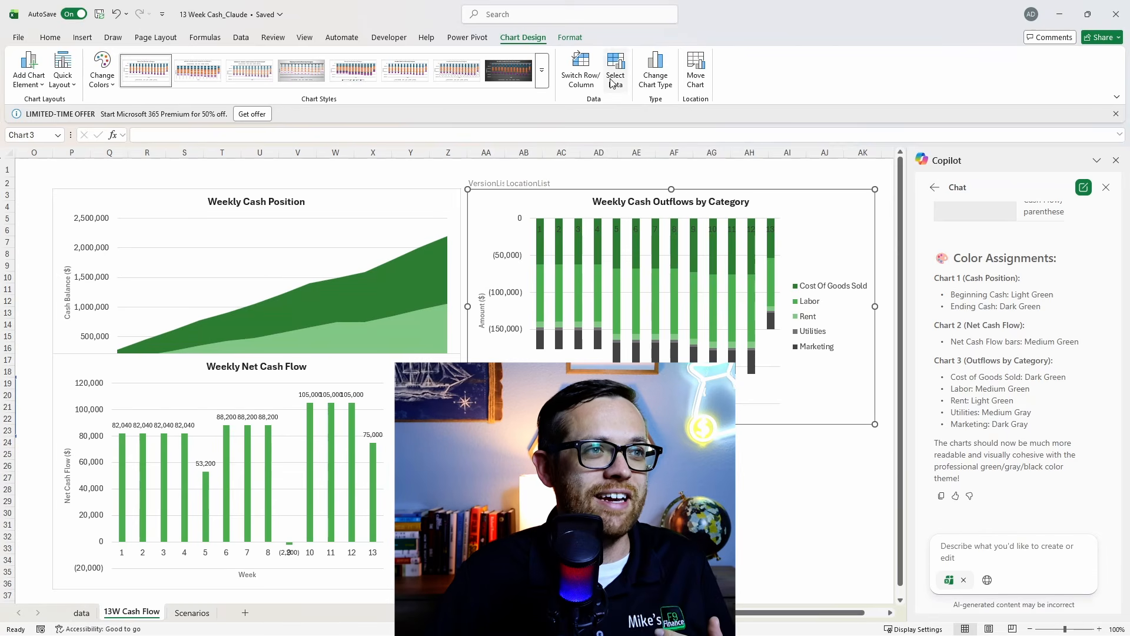
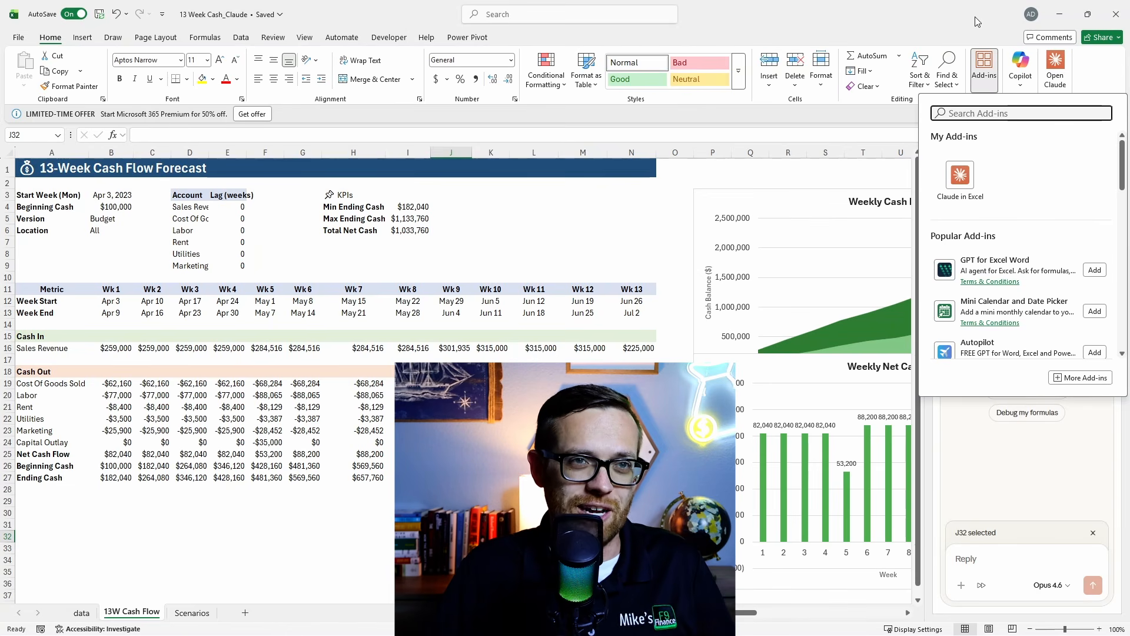
Open the Claude in Excel add-in and ask for 3 charts telling a cohesive, executive-ready story of cash flow and the actions that can or should be taken.
click(972, 176)
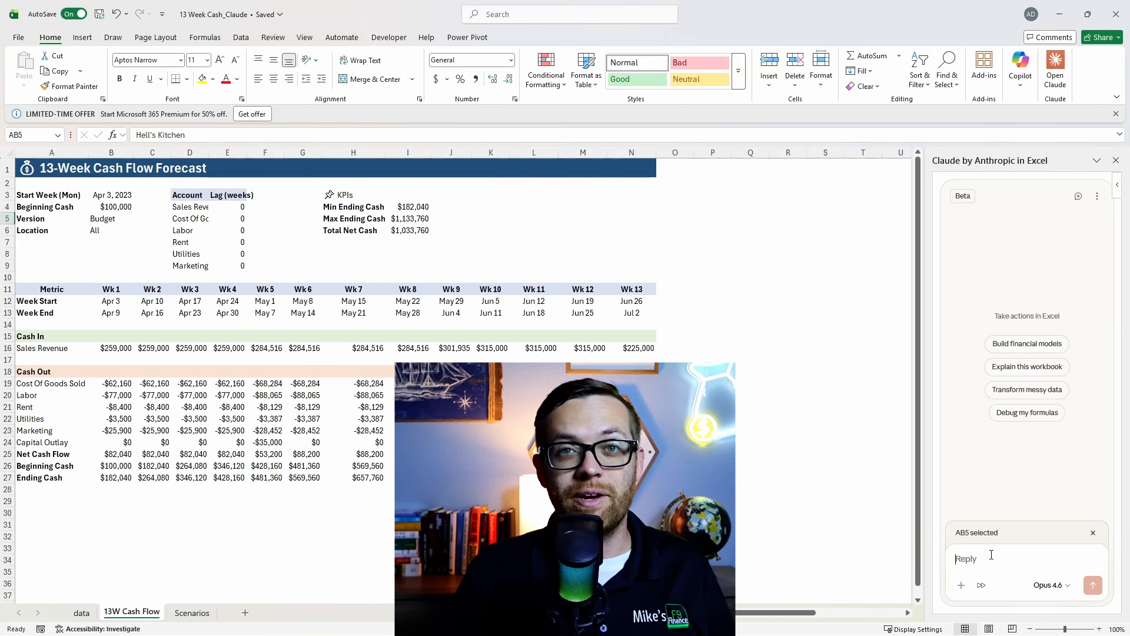
text(Build 3 charts that tell a cohesive executive ready story of what is happening with cash flow and what actions can or should be taken)
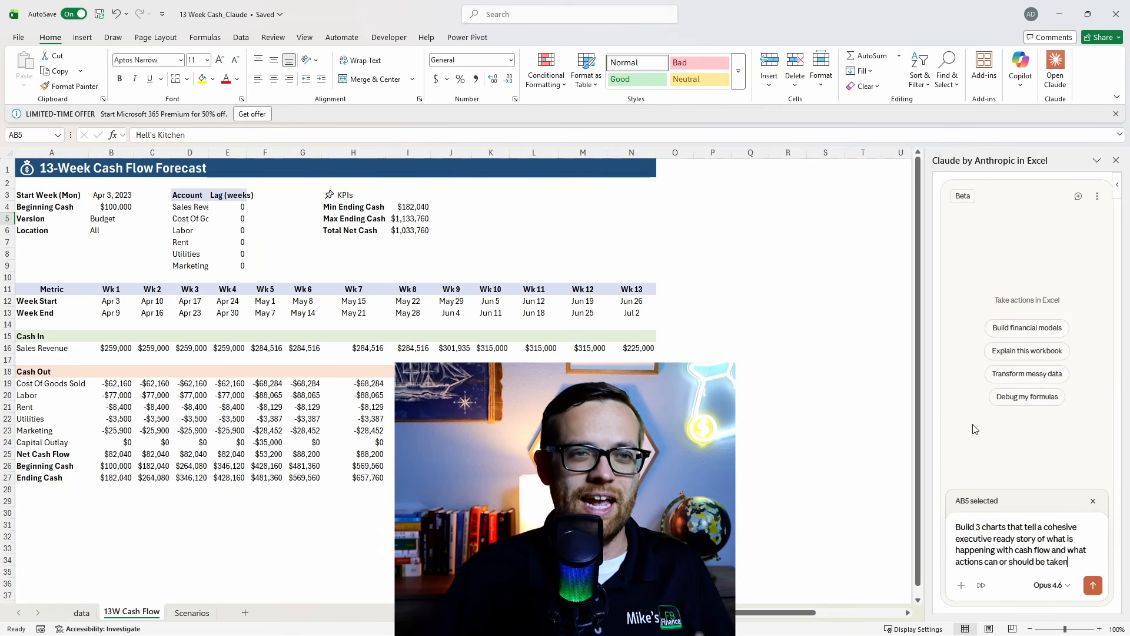
click(1094, 585)
drag(926, 355, 894, 354)
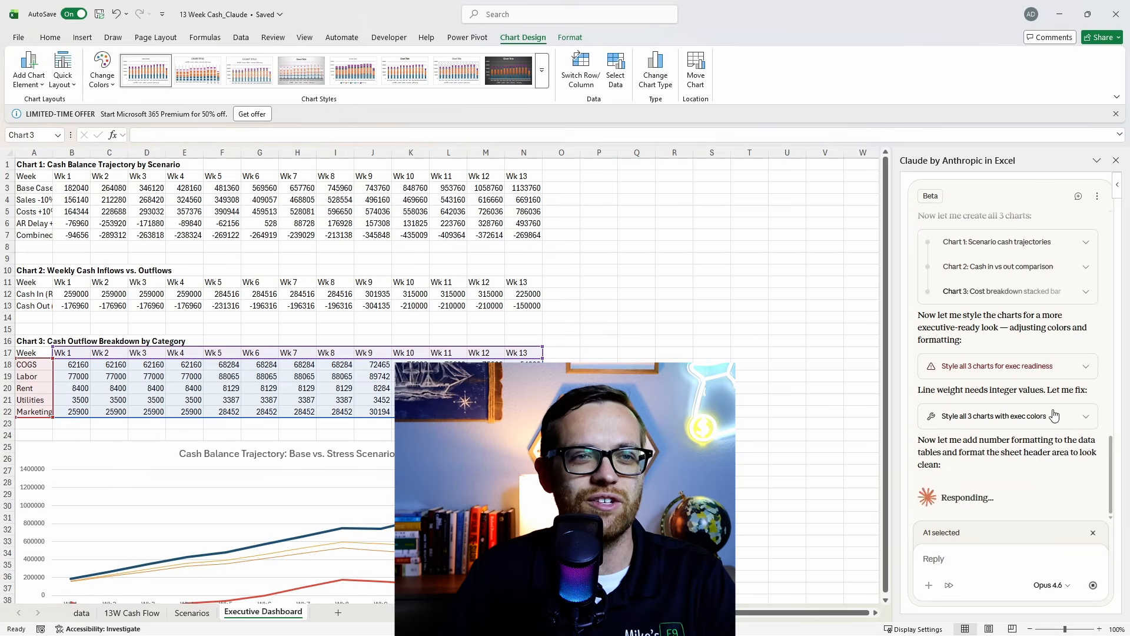
Examine the data tables, insight callout and three charts Claude builds on the Executive Dashboard sheet.
scroll(798, 384, down, 6)
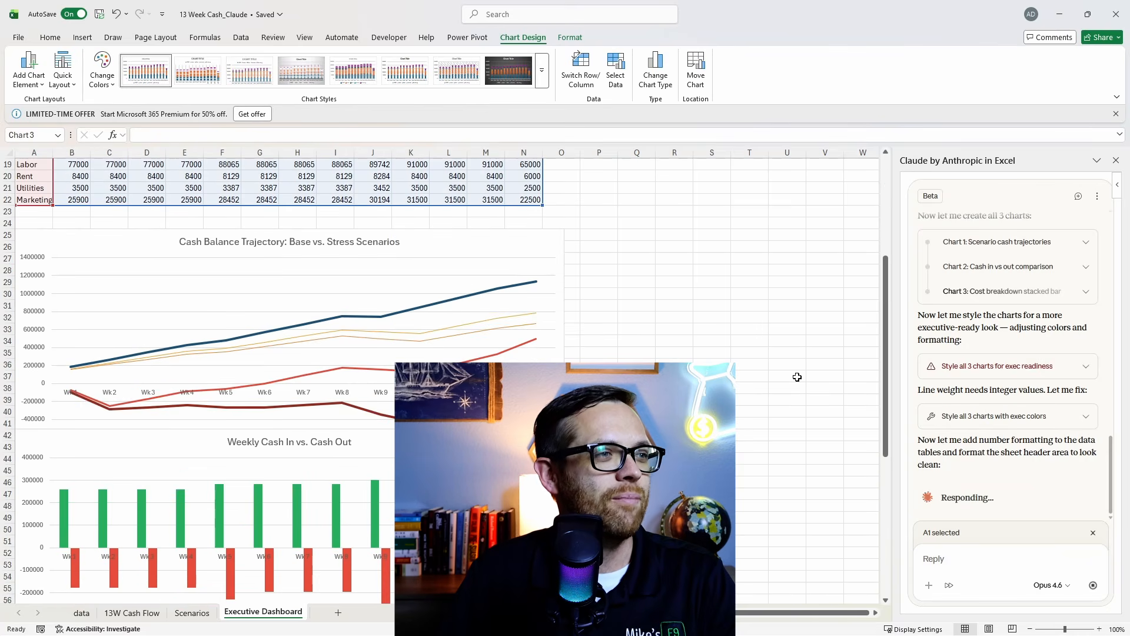
scroll(797, 376, down, 4)
scroll(797, 376, down, 4)
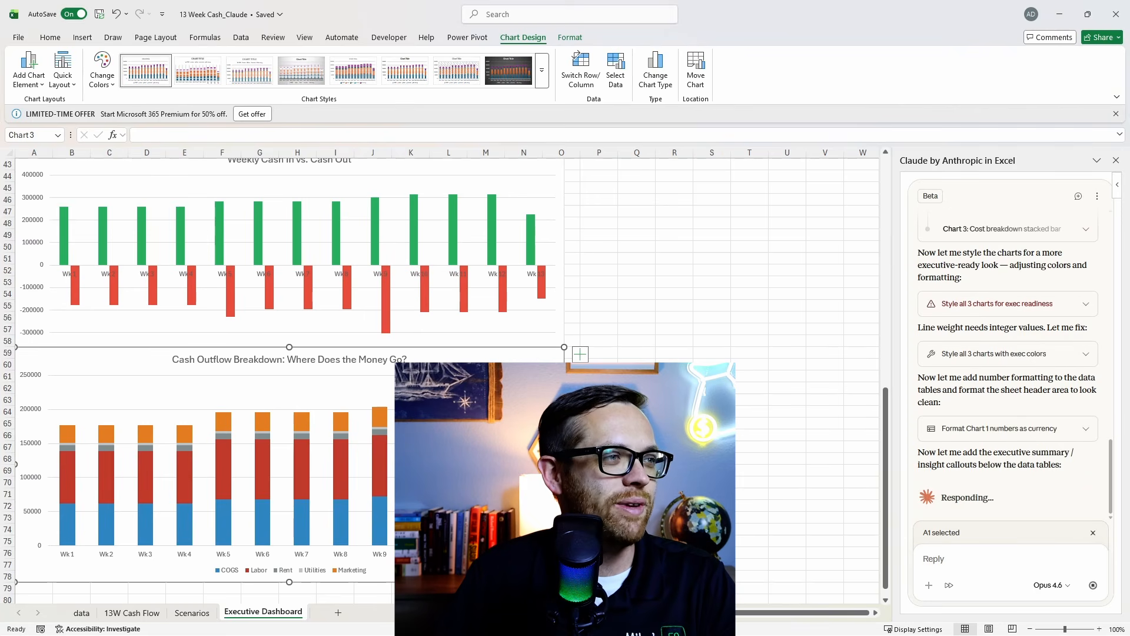
scroll(797, 377, up, 10)
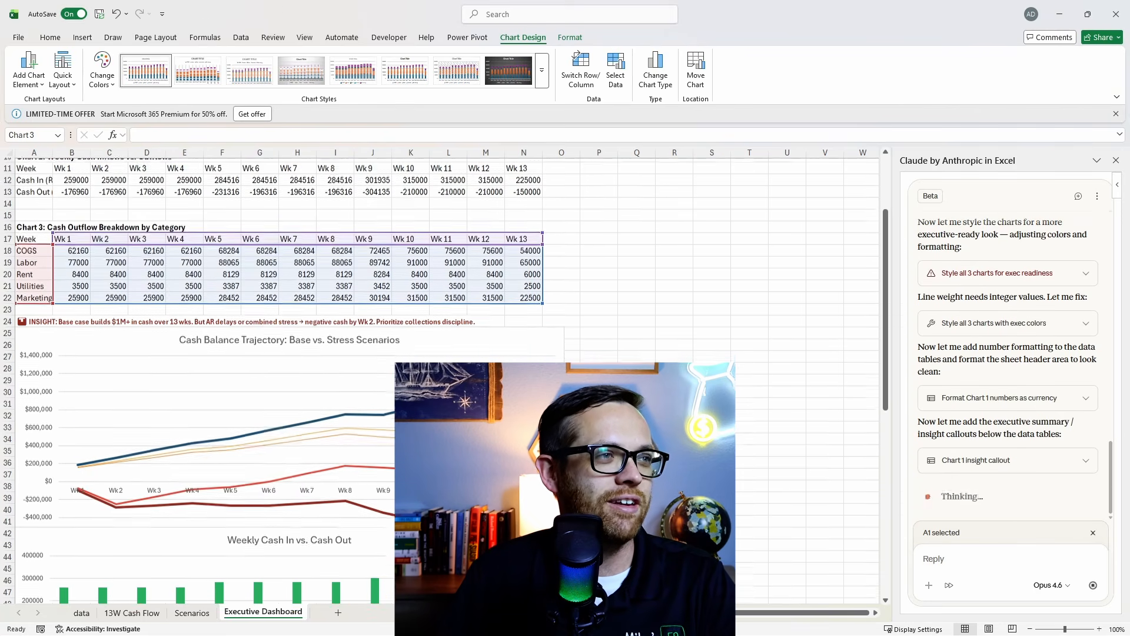
scroll(797, 377, up, 1)
scroll(797, 377, down, 2)
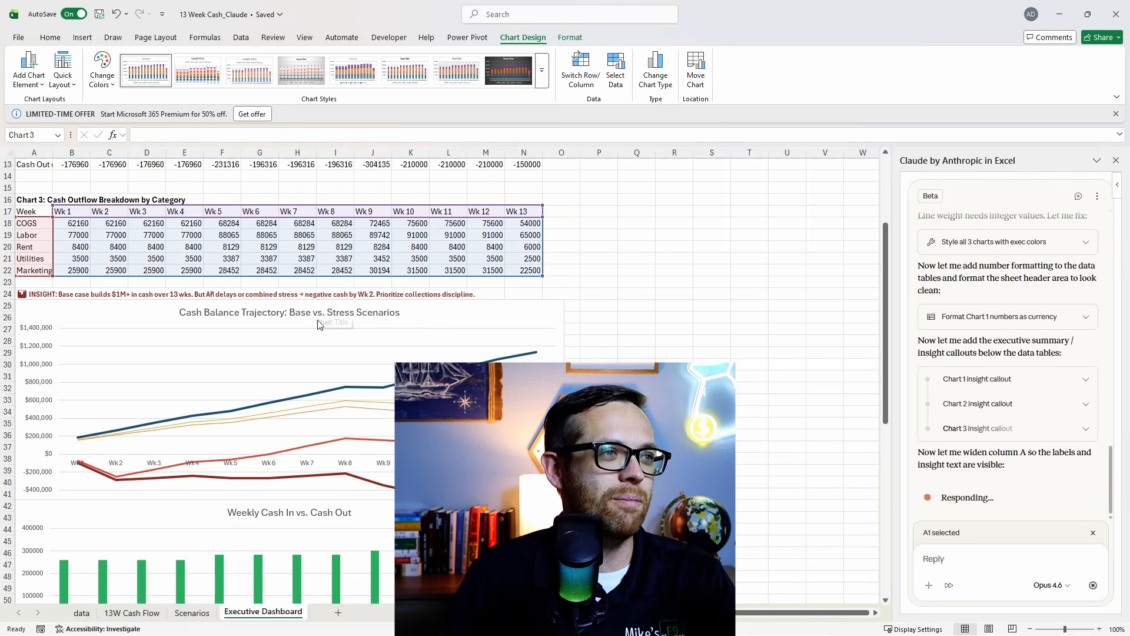
scroll(372, 315, down, 4)
scroll(372, 328, down, 4)
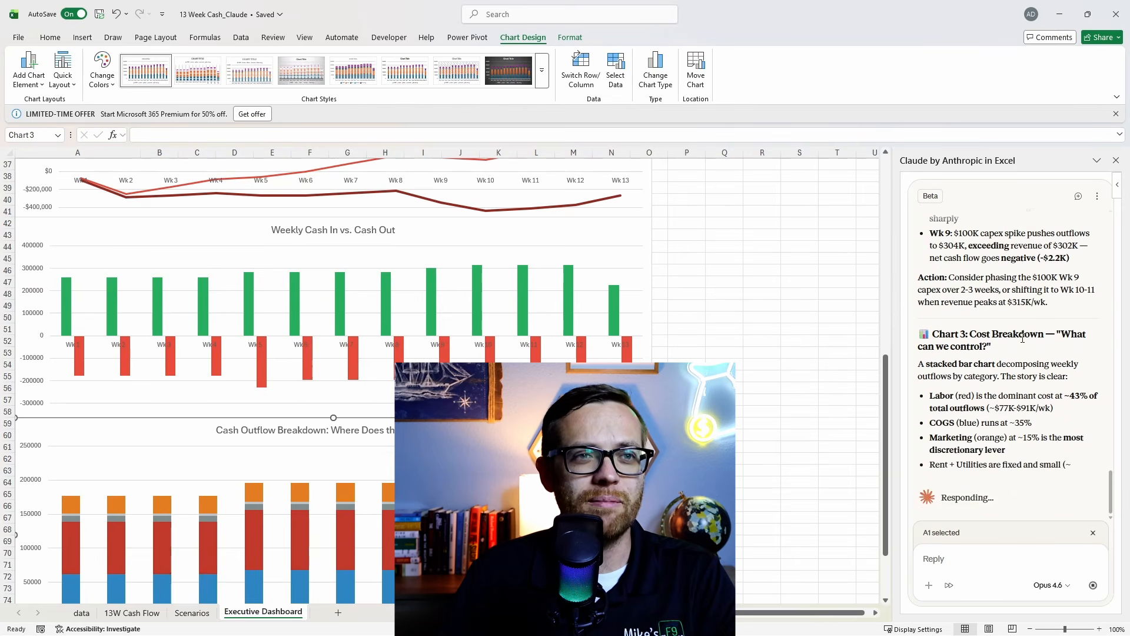
Read Claude's explanation of the three dashboard charts, including the recommended action for each.
scroll(1024, 339, up, 4)
scroll(1023, 339, up, 6)
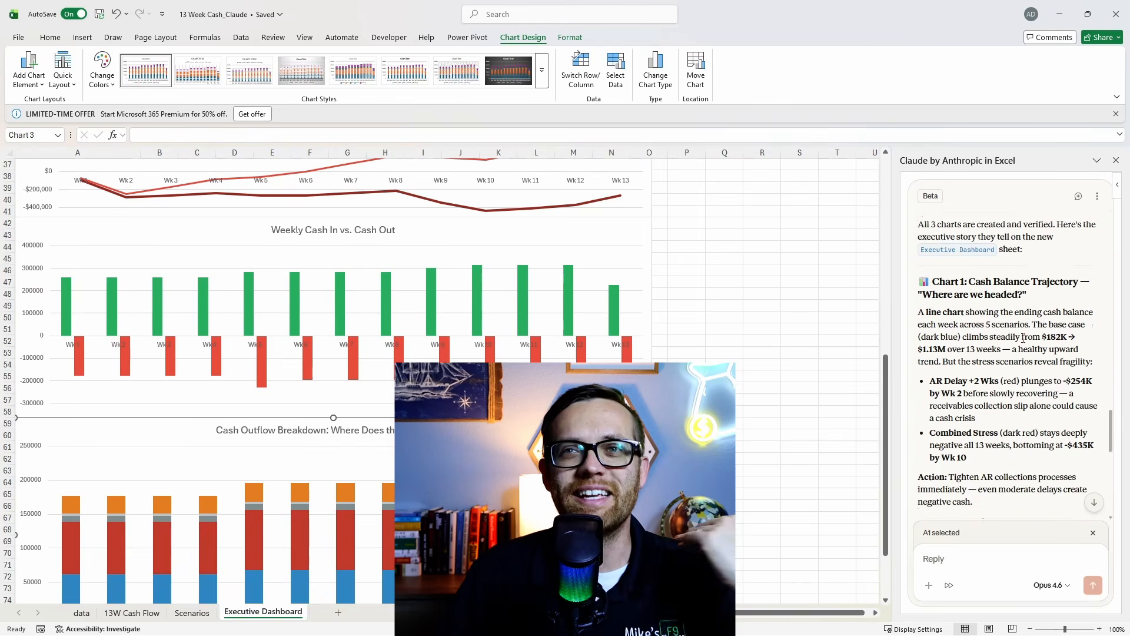
scroll(1019, 345, up, 1)
scroll(1020, 345, down, 2)
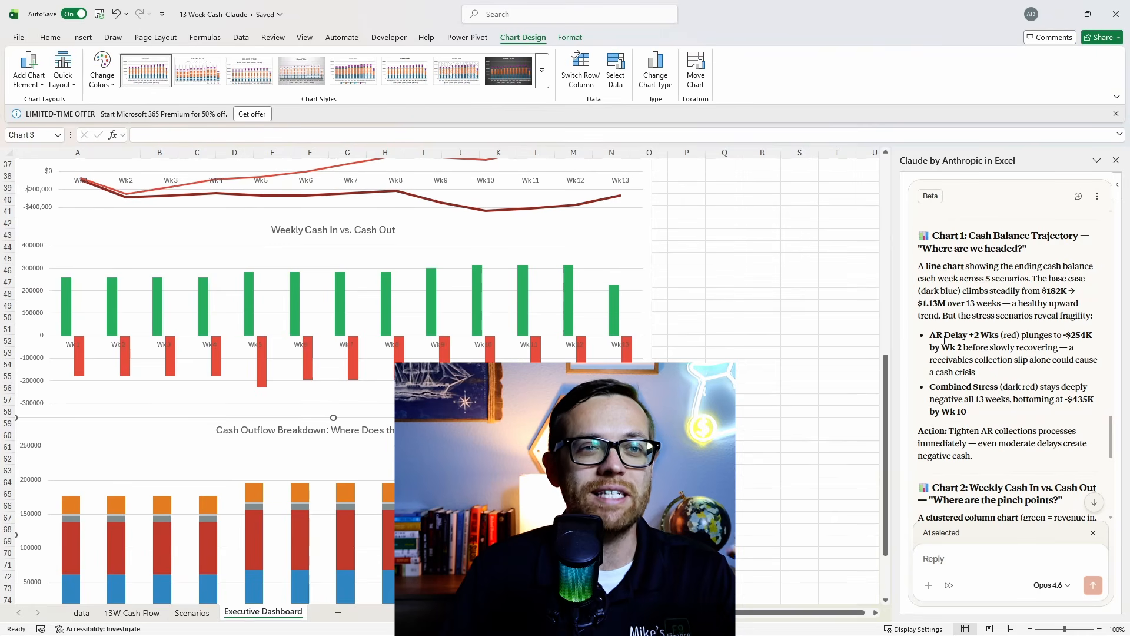
scroll(944, 345, down, 2)
drag(972, 339, 950, 313)
scroll(1000, 324, down, 3)
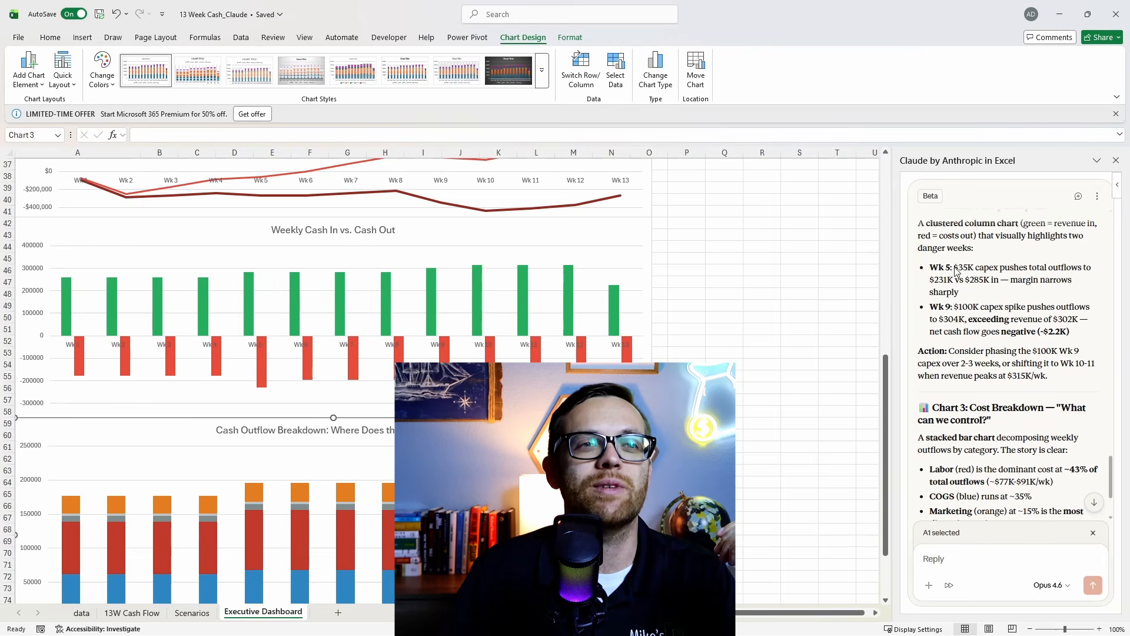
drag(1066, 380, 949, 351)
scroll(965, 368, down, 2)
click(987, 385)
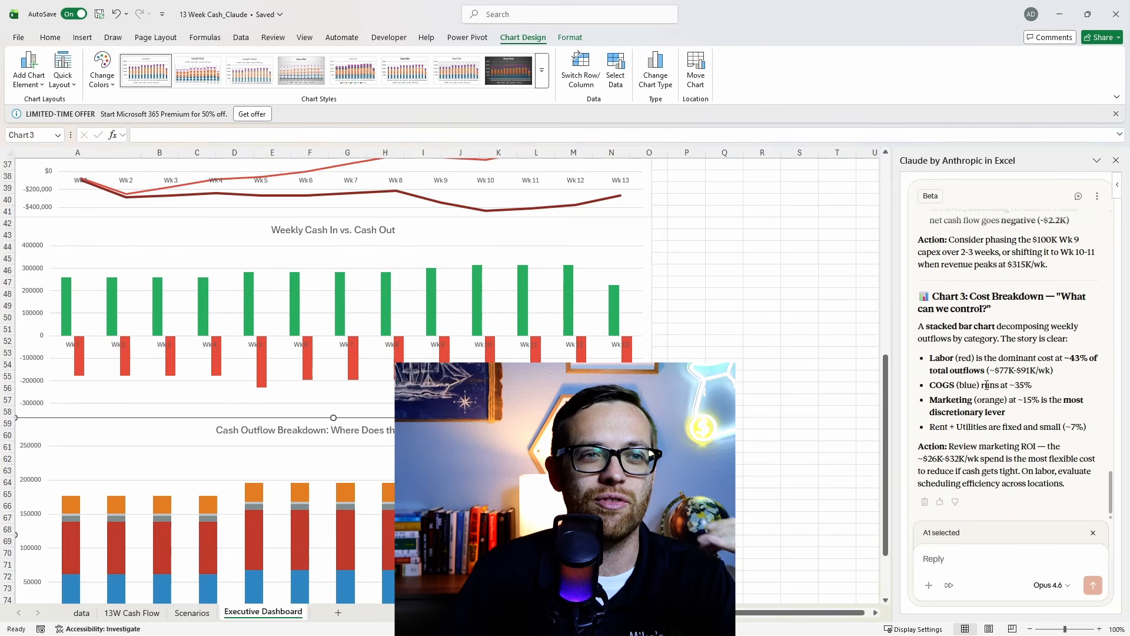
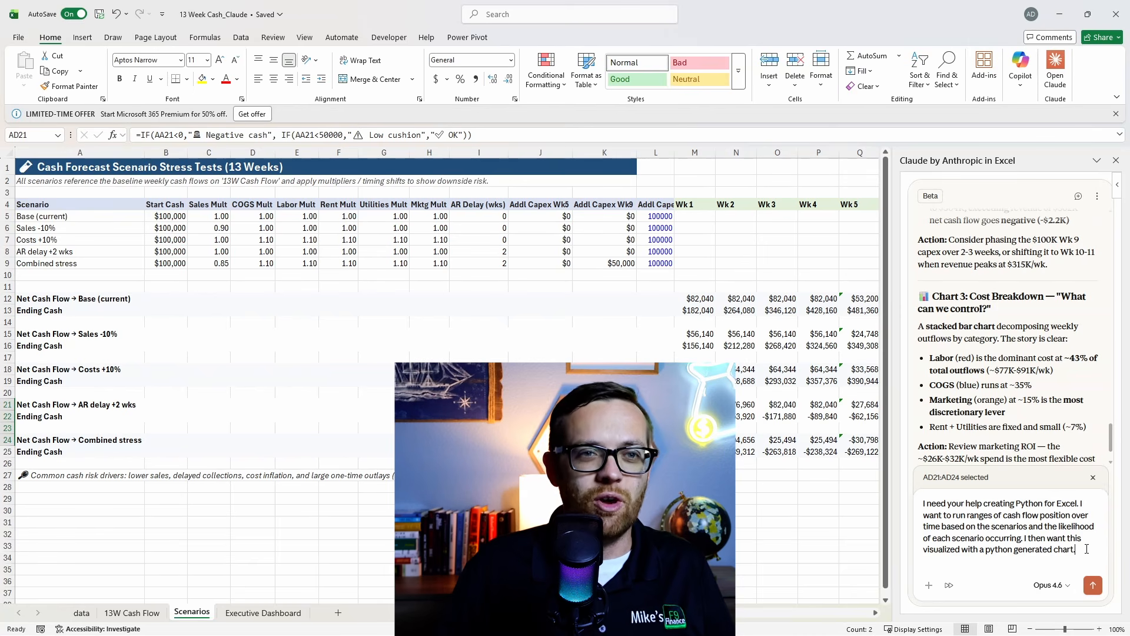
Send Claude the request for Python for Excel that runs cash flow position ranges by scenario and likelihood, visualized in a Python-generated chart.
key(Return)
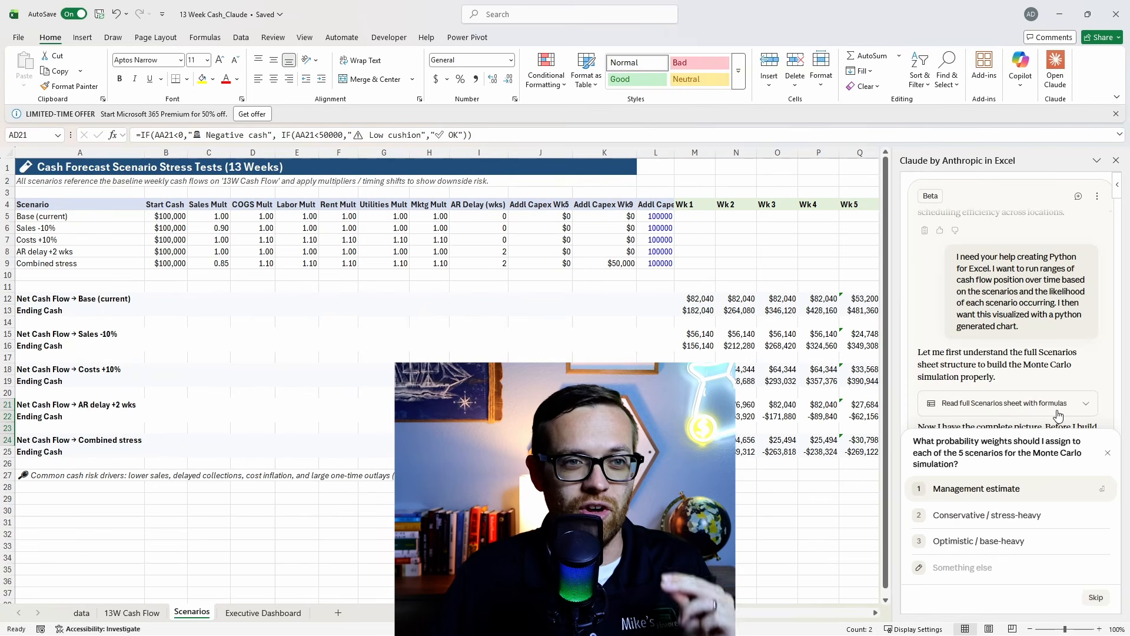
Choose the Conservative / stress-heavy probability weights for the five scenarios in Claude's Monte Carlo simulation.
click(1021, 522)
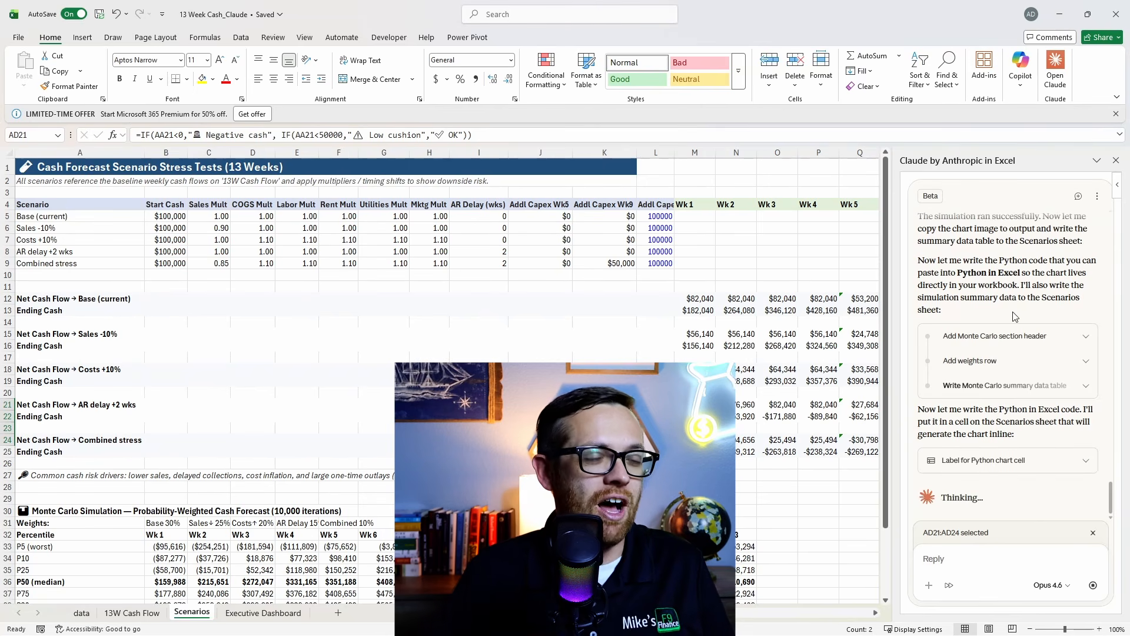
scroll(589, 383, down, 2)
scroll(61, 476, down, 4)
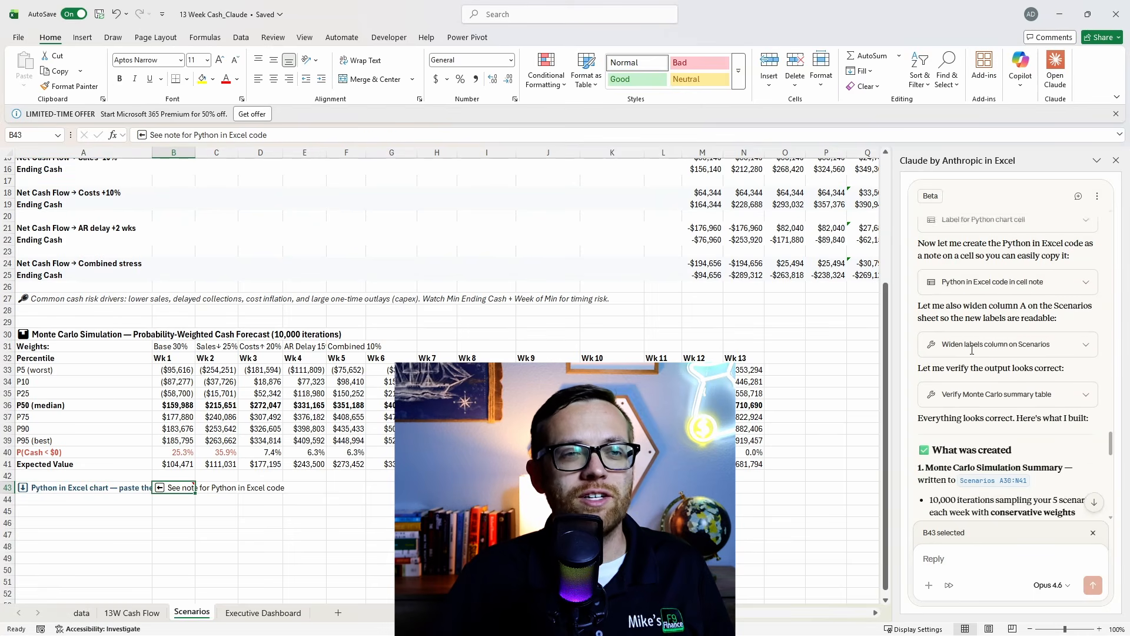
Read Claude's summary of the Monte Carlo output, the Python in Excel instructions, the note on cell B43 and the executive actions.
scroll(972, 349, down, 2)
scroll(971, 350, down, 1)
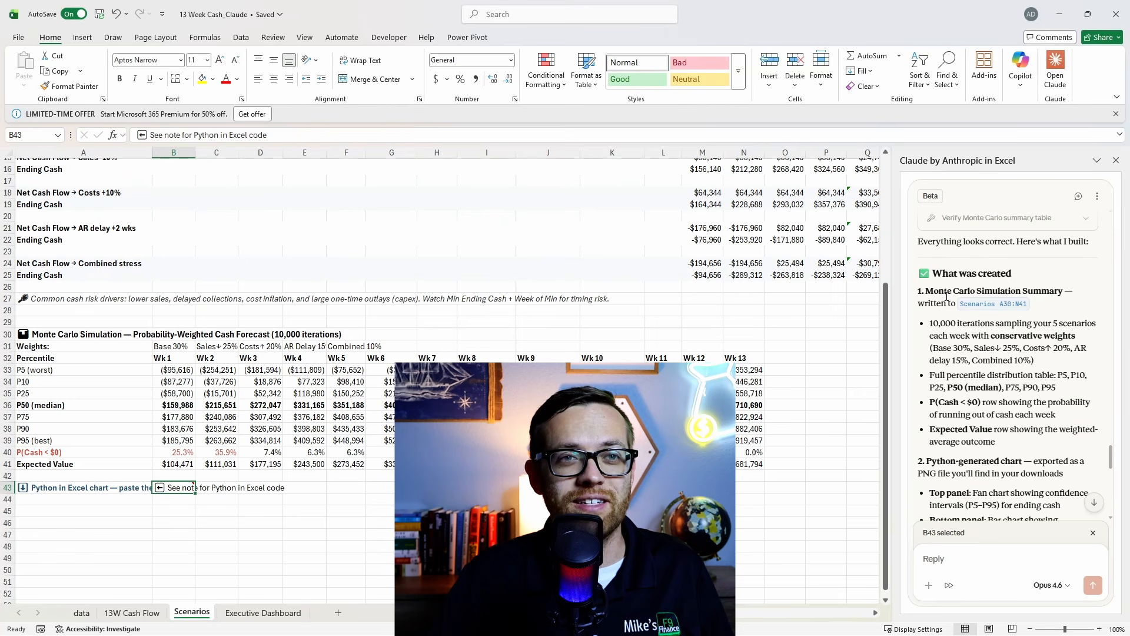
scroll(947, 296, down, 2)
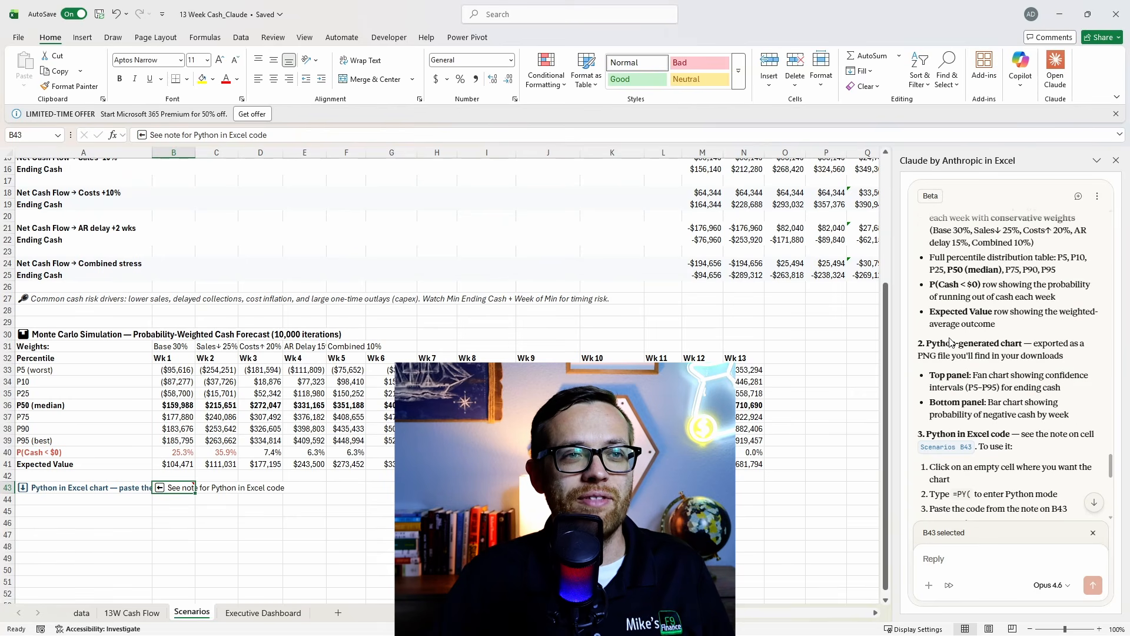
scroll(949, 347, down, 1)
scroll(949, 346, down, 1)
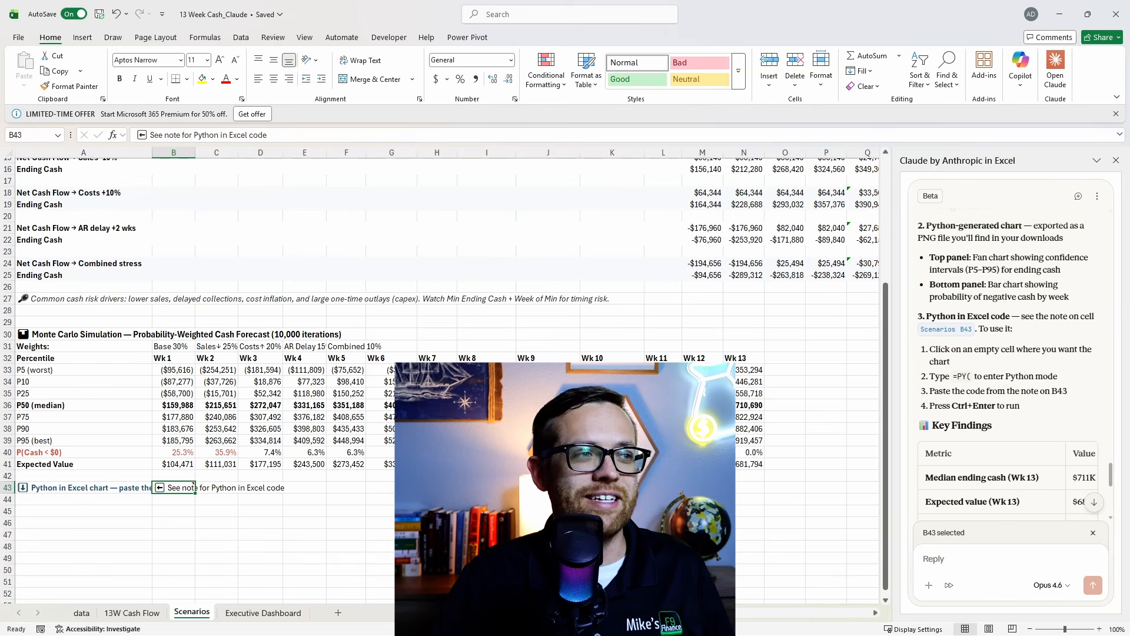
mouse_move(196, 482)
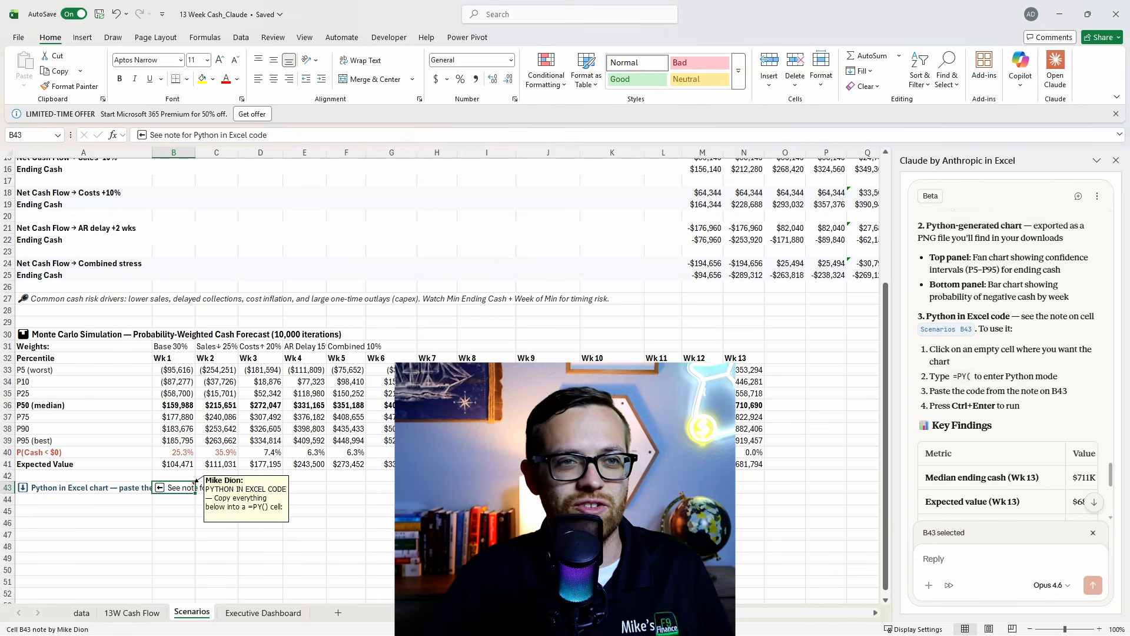
scroll(922, 348, down, 6)
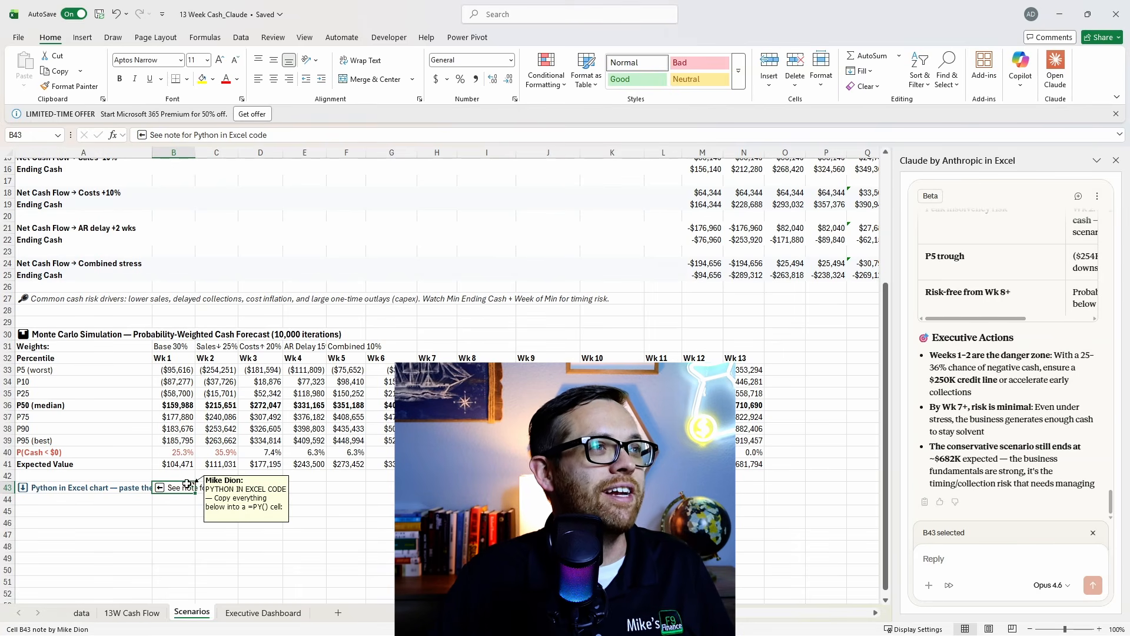
click(271, 39)
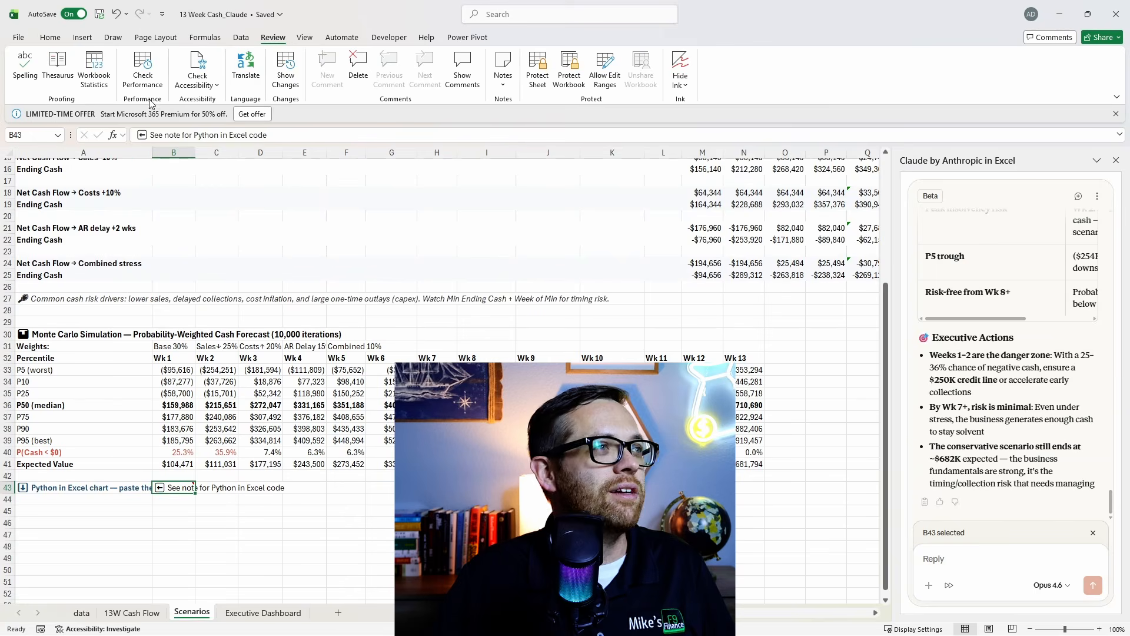
Enter a Python formula in cell A45 of the Scenarios sheet with the full chart code copied from Claude's reply and run it.
scroll(93, 441, down, 2)
click(93, 441)
text(=PY)
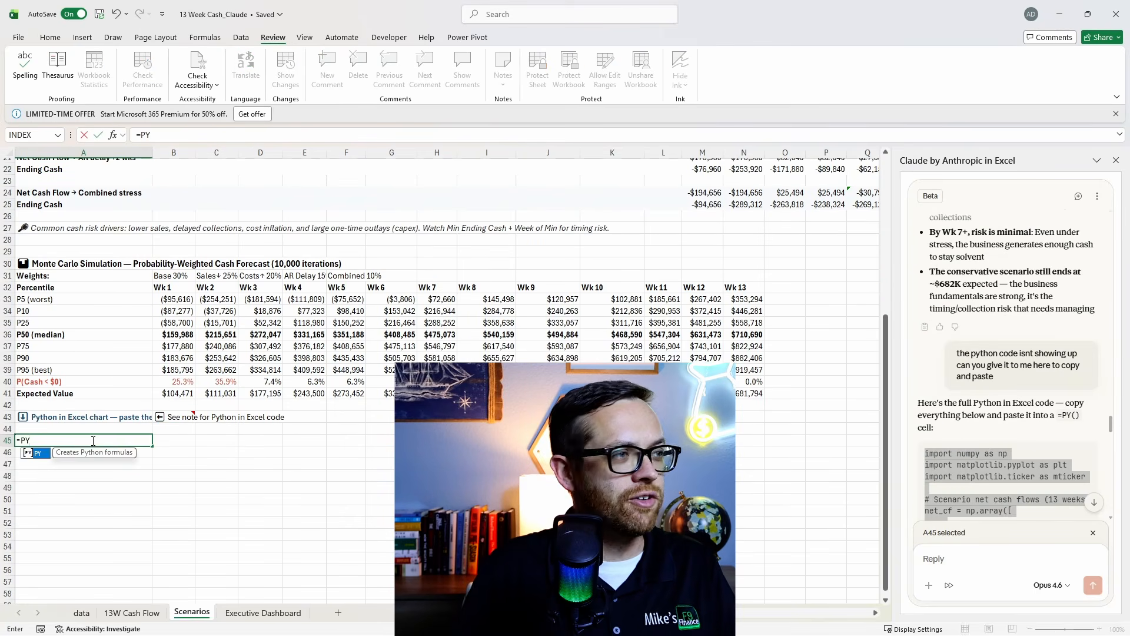
key(Tab)
key(ctrl+v)
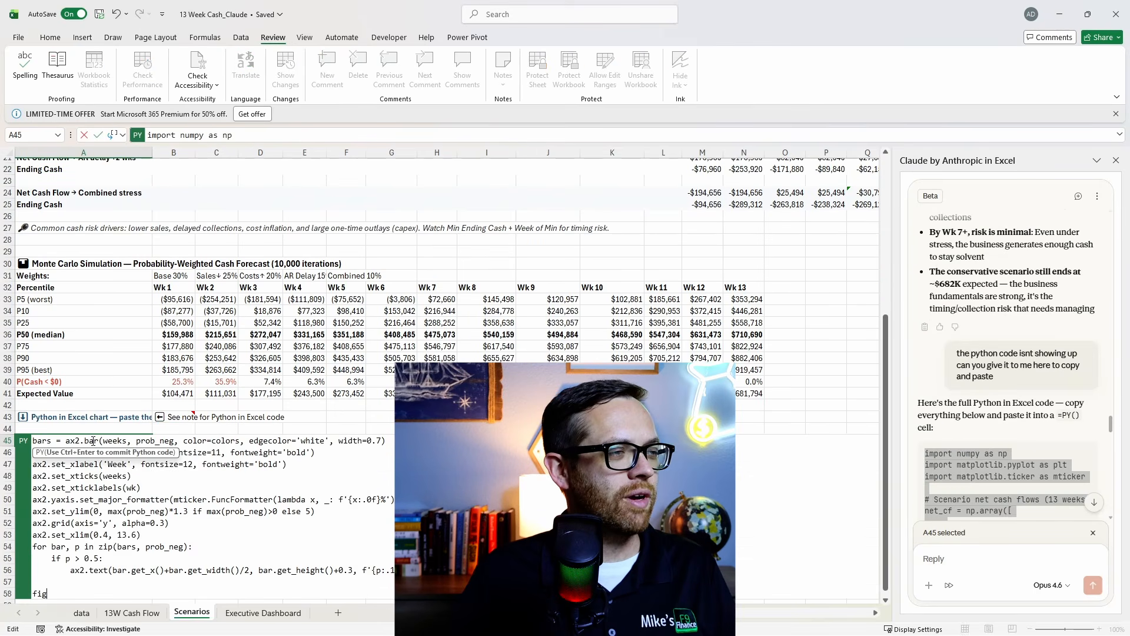
key(ctrl+Return)
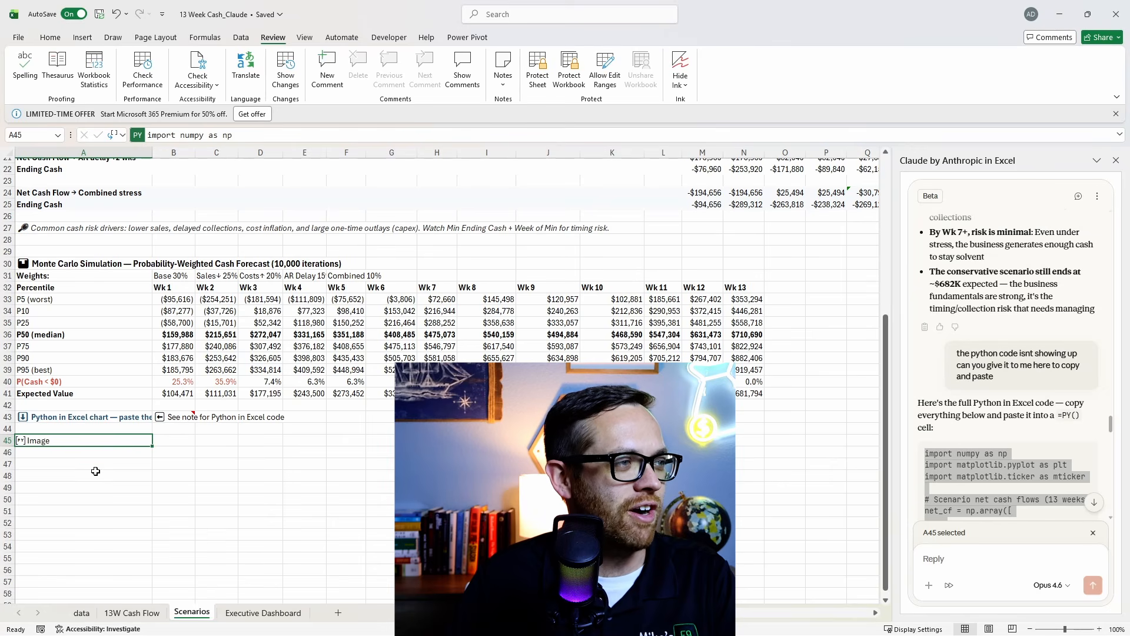
Set the Python output of cell A45 to Excel Value.
right_click(54, 438)
click(53, 438)
right_click(53, 439)
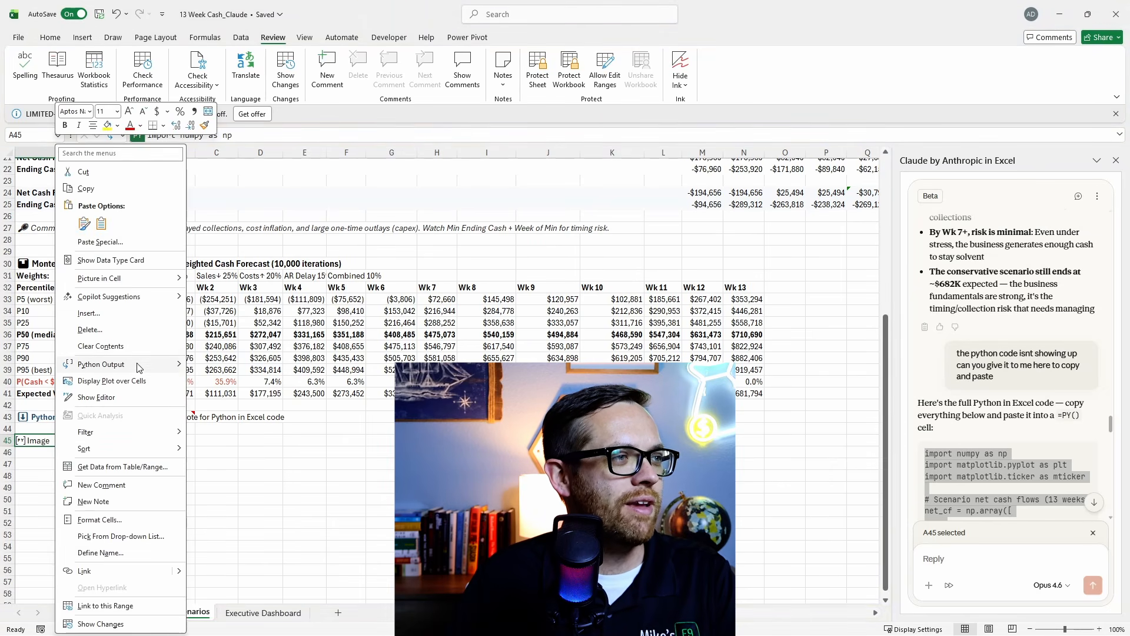
mouse_move(139, 367)
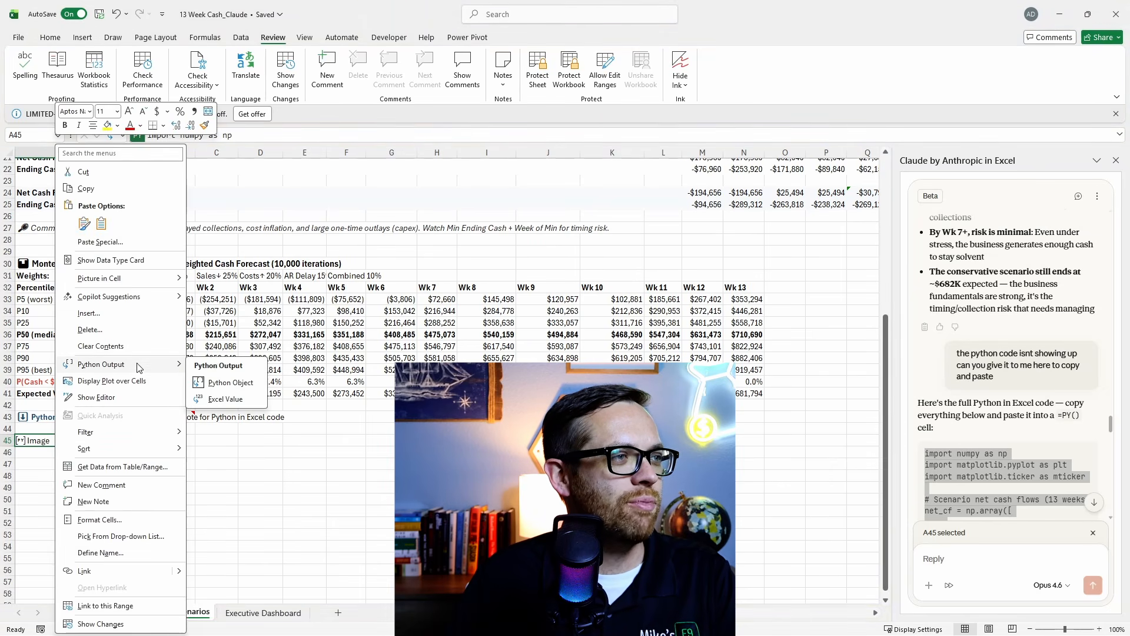
click(239, 400)
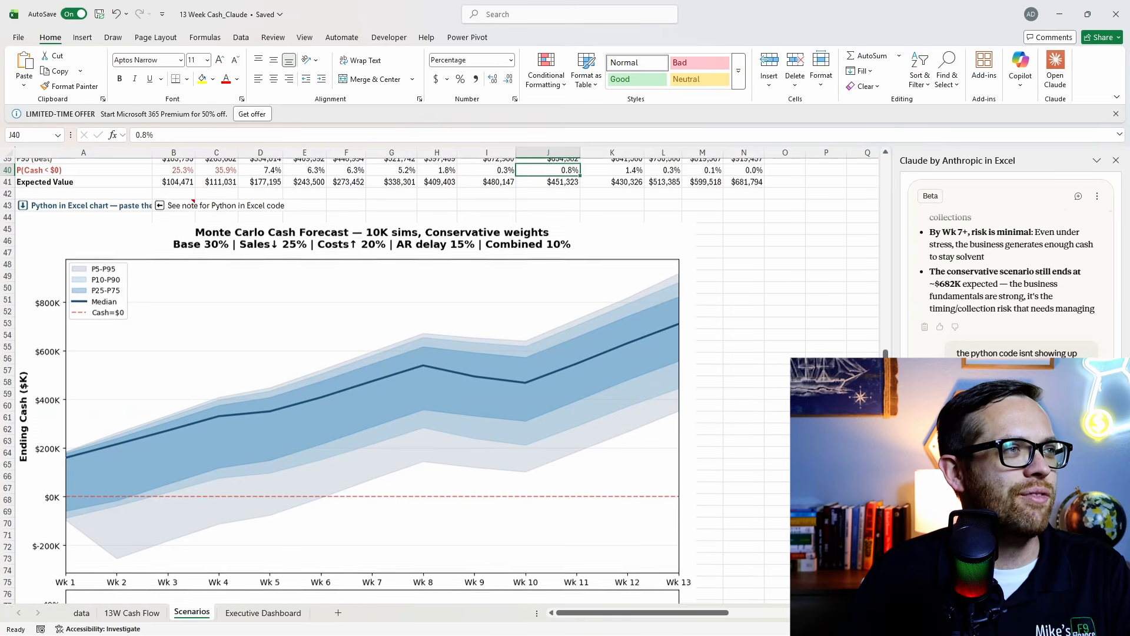
Examine the Monte Carlo cash forecast chart's ending cash percentile bands and the weekly probability of negative cash.
scroll(377, 353, down, 1)
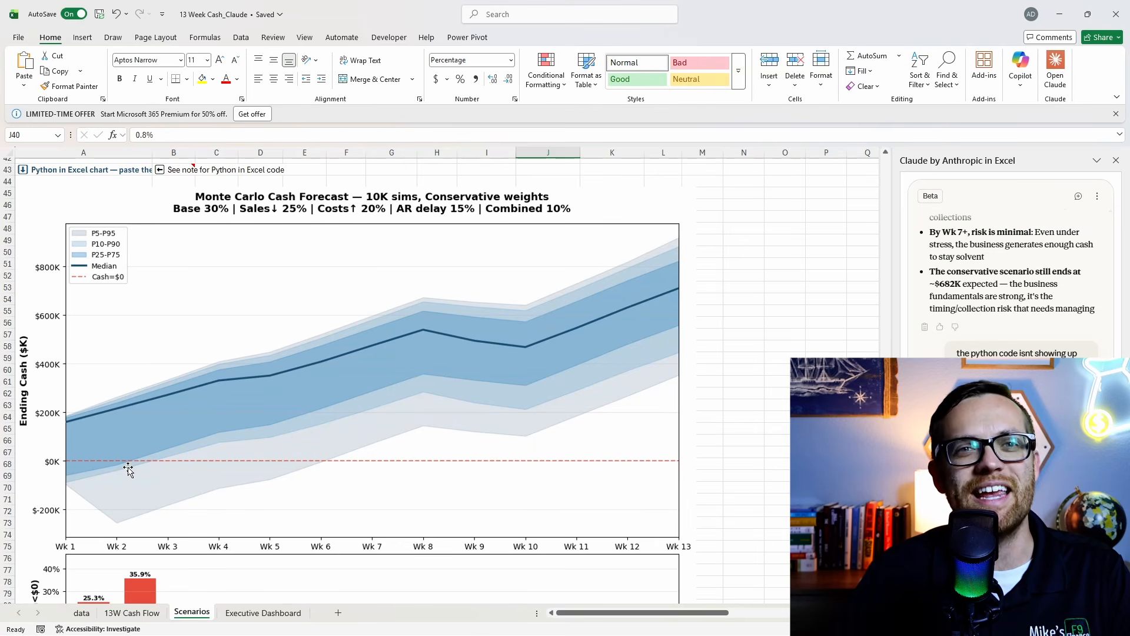
scroll(128, 469, down, 3)
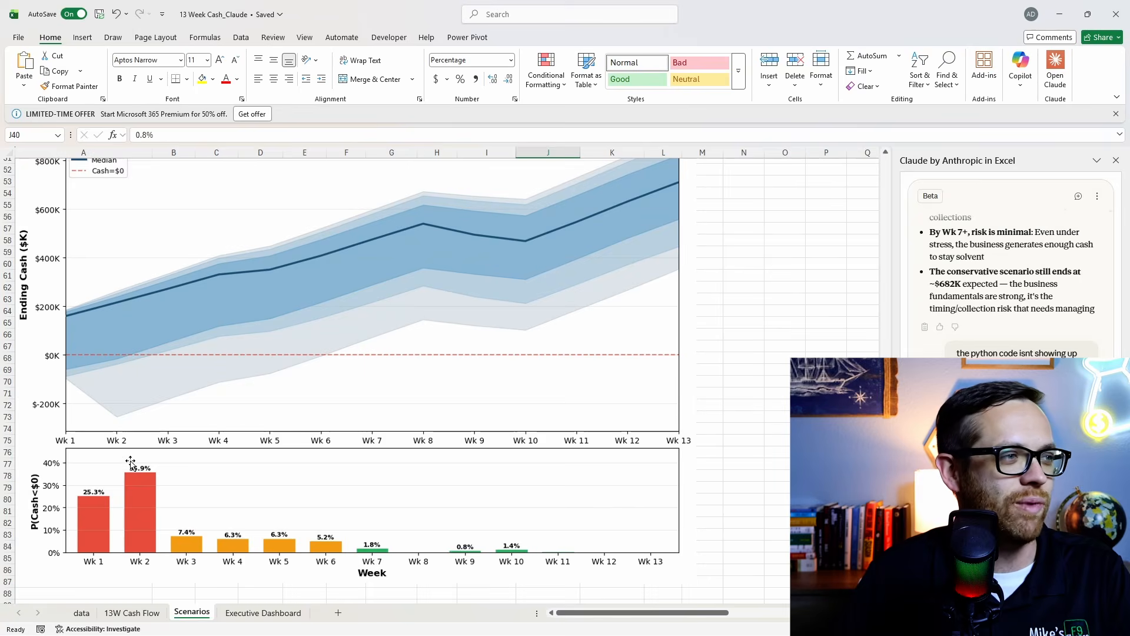
scroll(130, 459, down, 1)
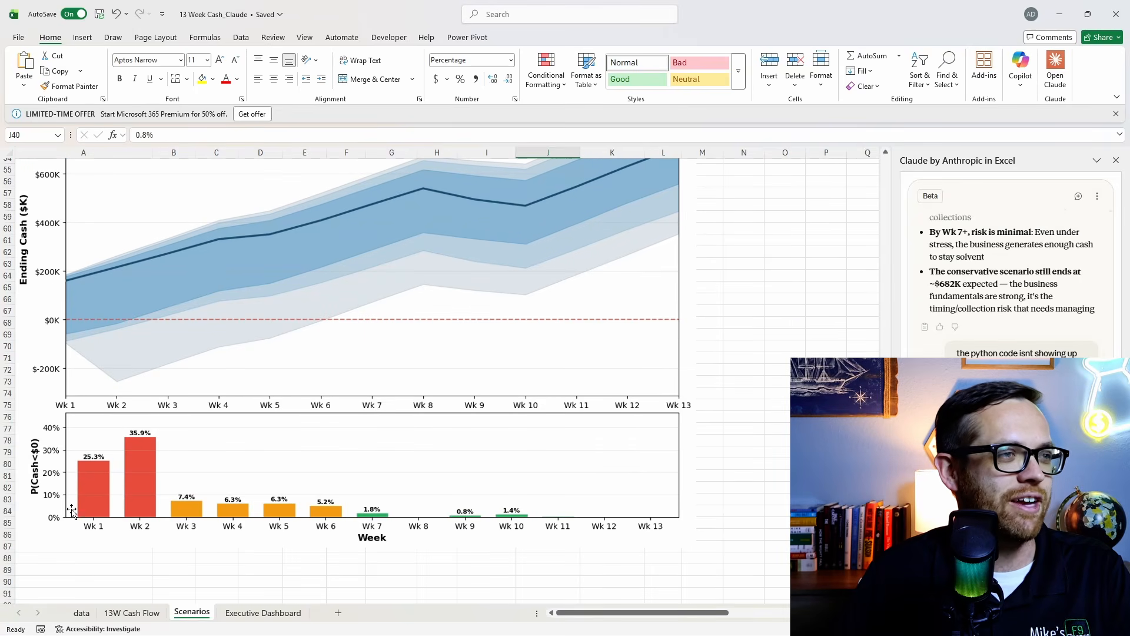
scroll(109, 517, up, 3)
scroll(109, 516, up, 2)
scroll(109, 516, down, 1)
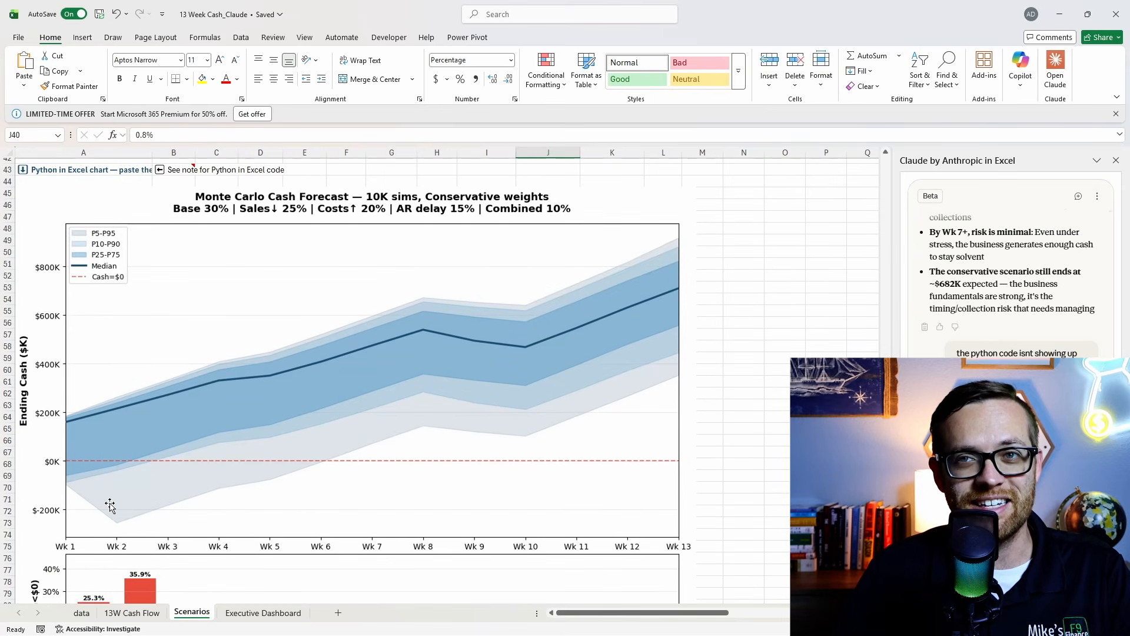
scroll(306, 459, up, 2)
scroll(305, 463, down, 1)
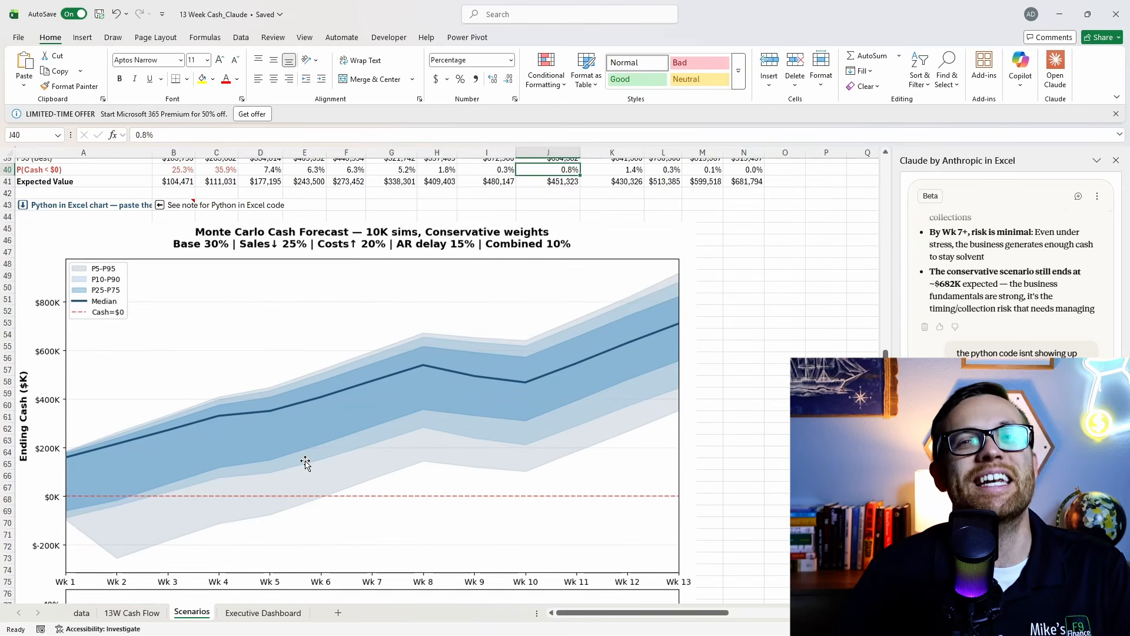
scroll(306, 463, down, 2)
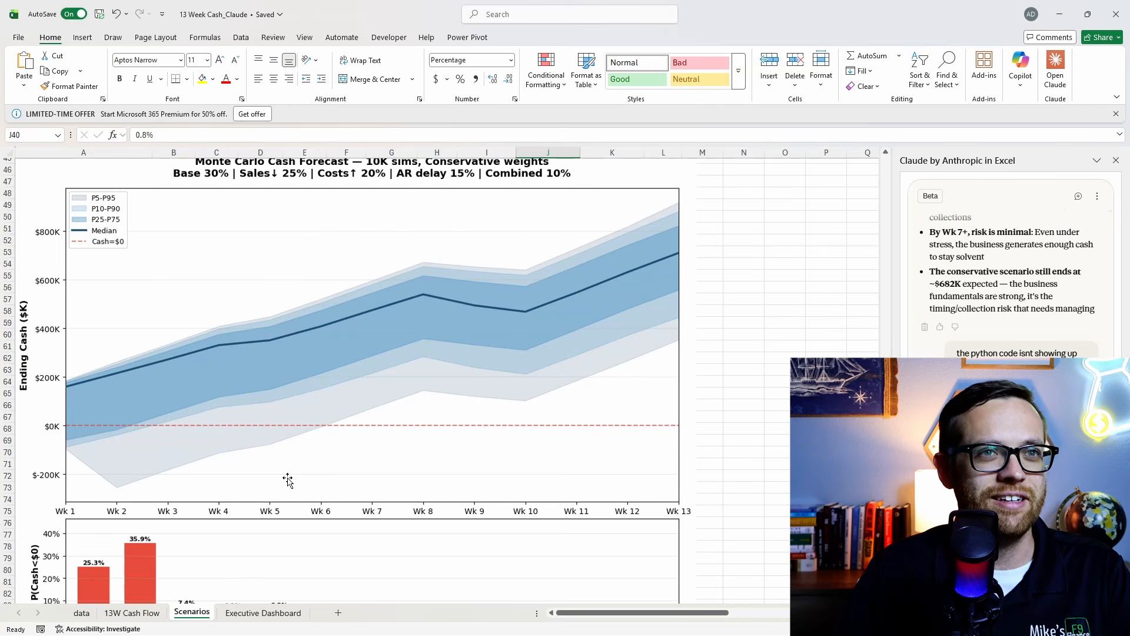
scroll(288, 480, up, 1)
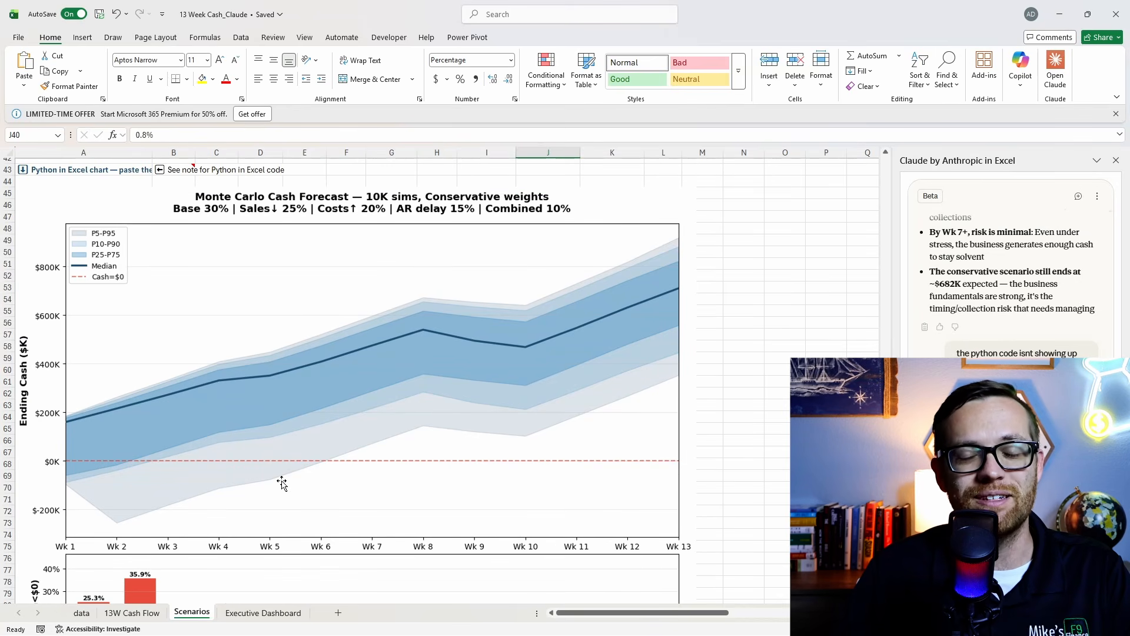